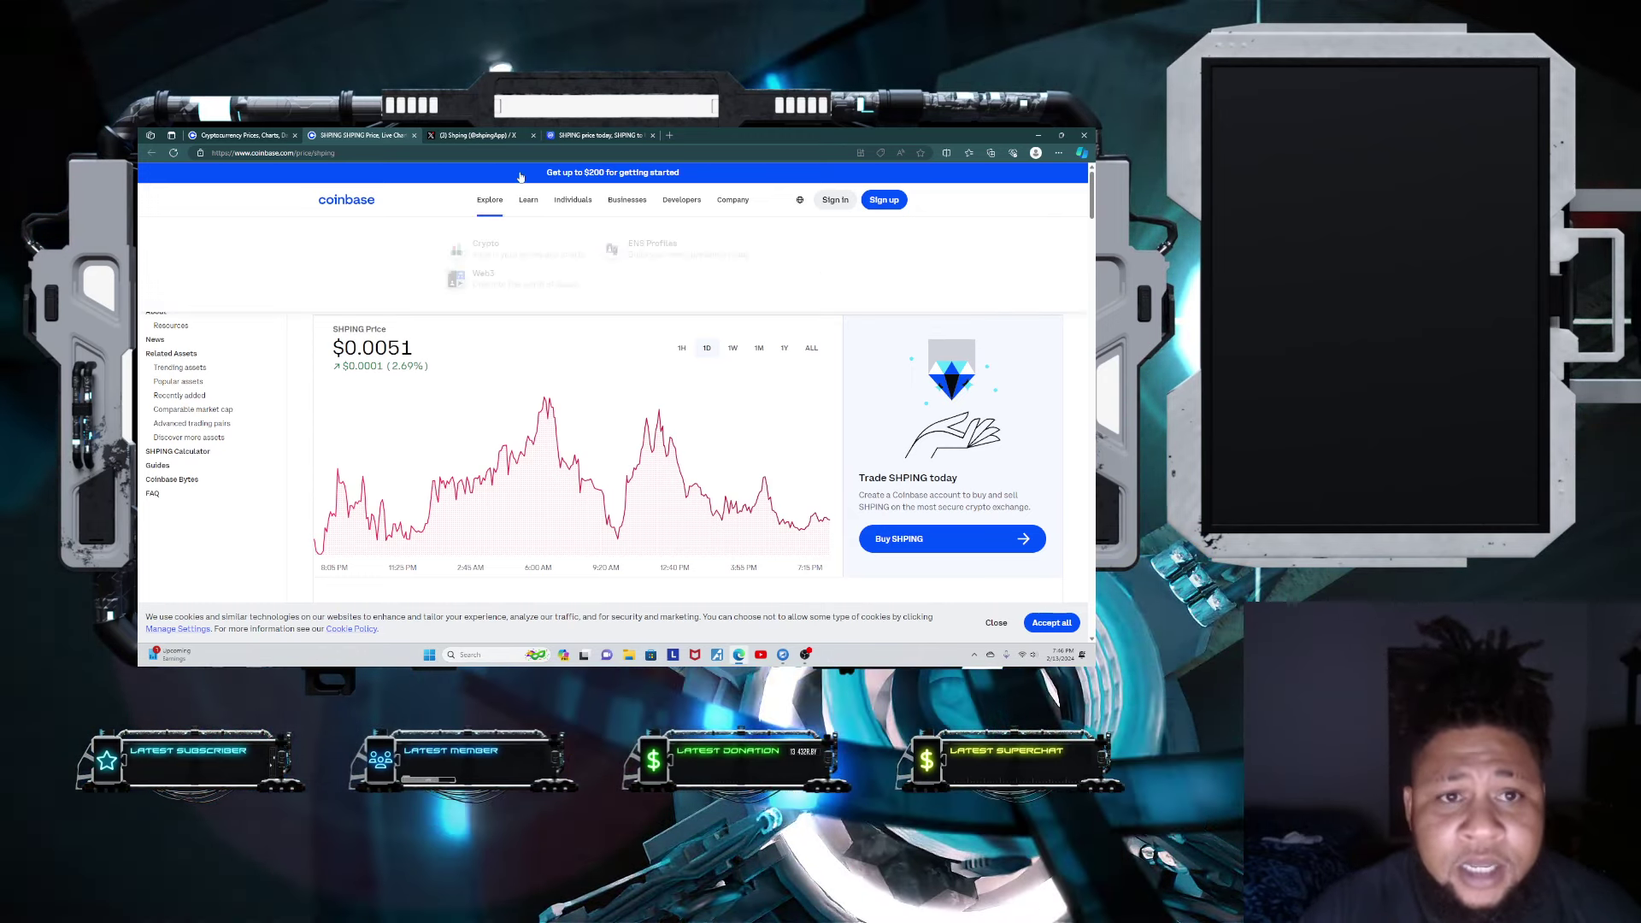
# Step: On CoinMarketCap's SHPING chart, view the 1D range, then switch to ALL
pyautogui.click(600, 137)
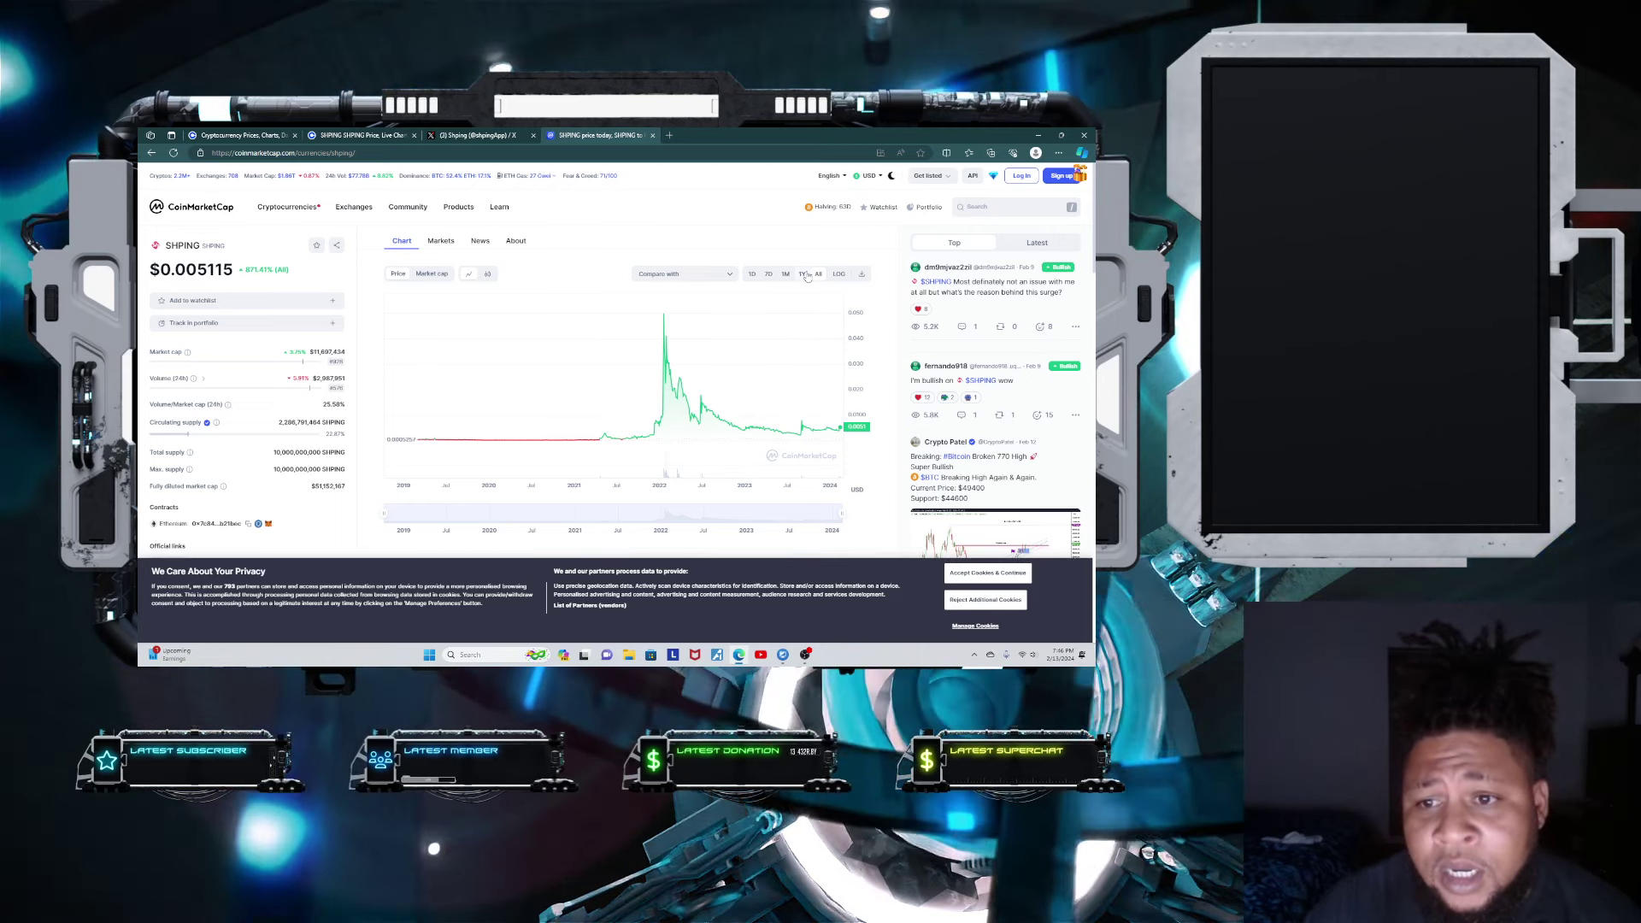
pyautogui.click(755, 275)
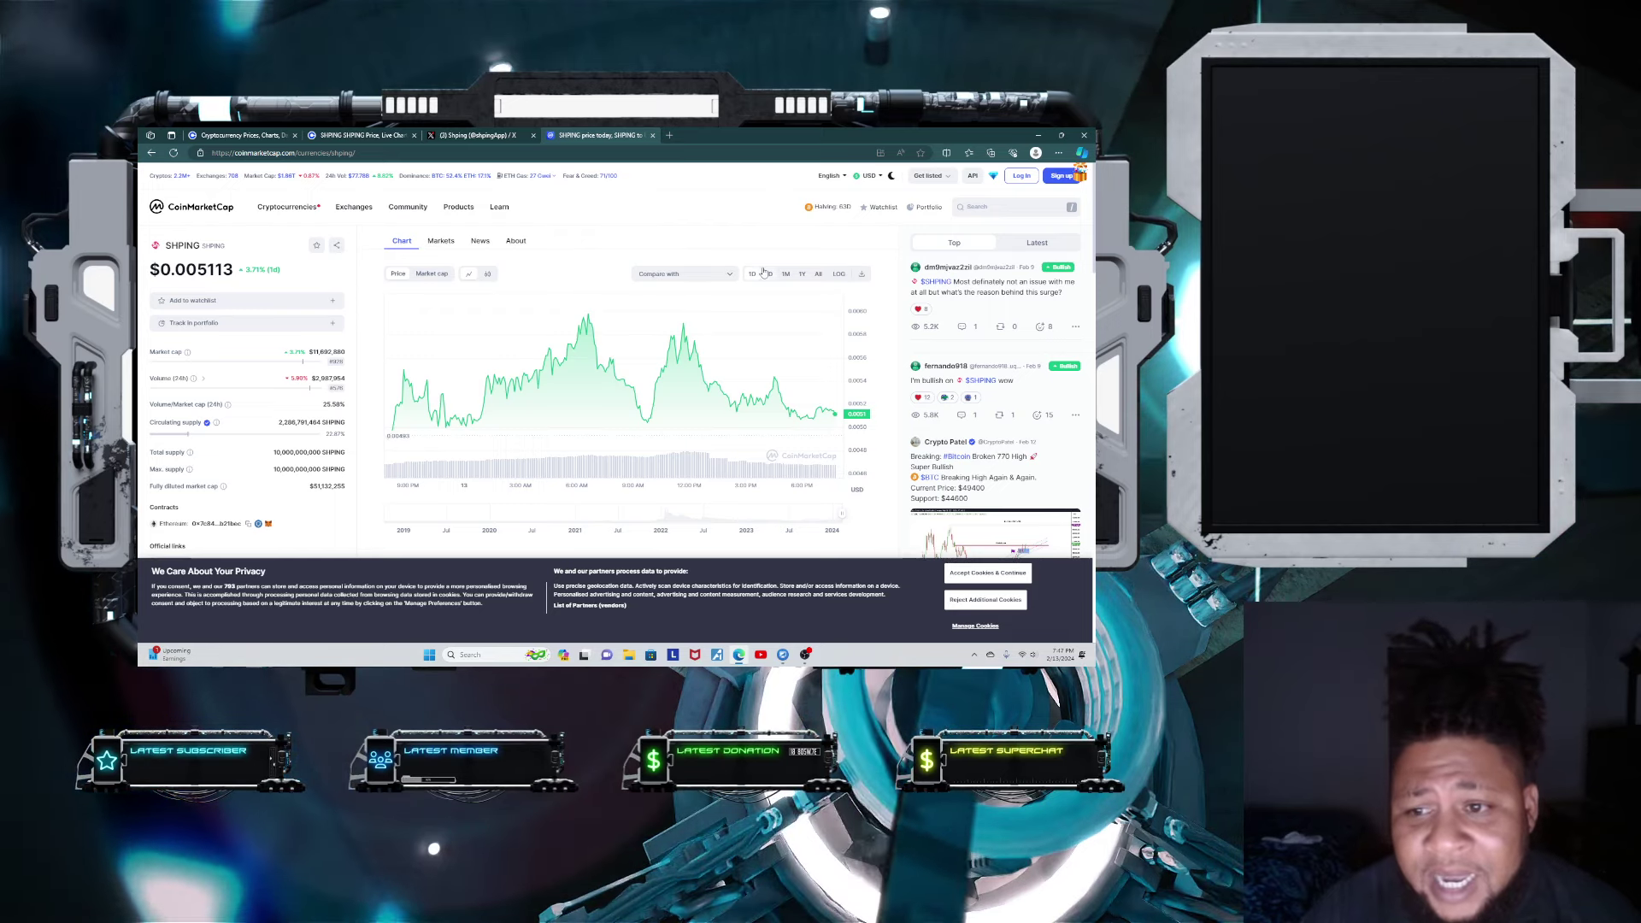
pyautogui.click(817, 274)
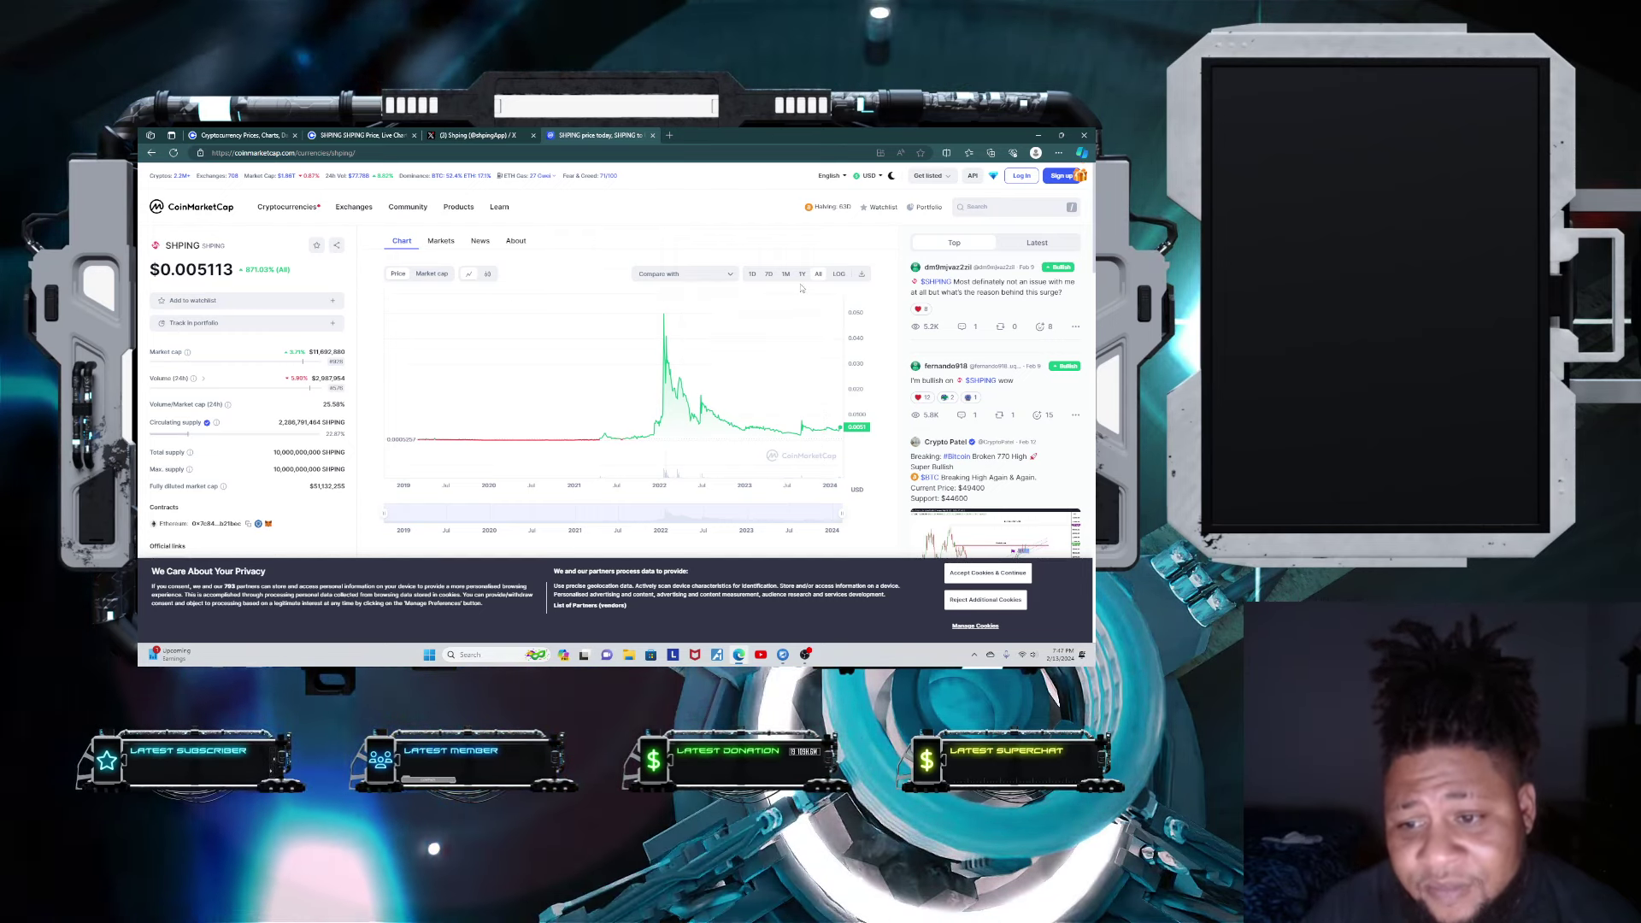
pyautogui.moveTo(360, 135)
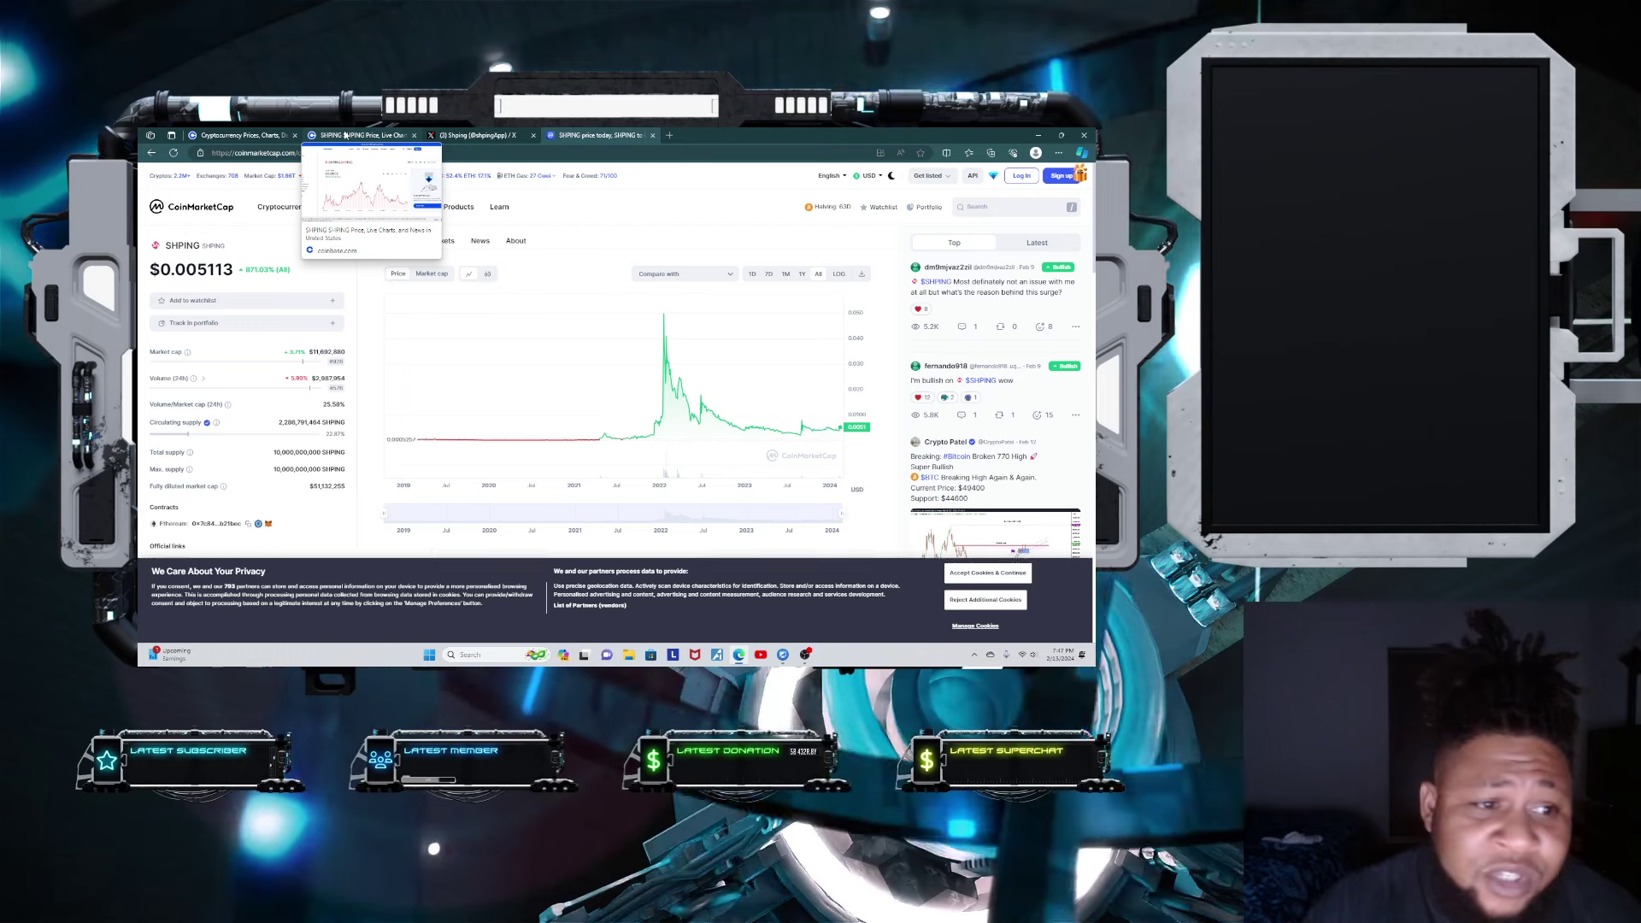
# Step: Set Coinbase's SHPING chart to ALL and scroll down to About SHPING
pyautogui.click(353, 135)
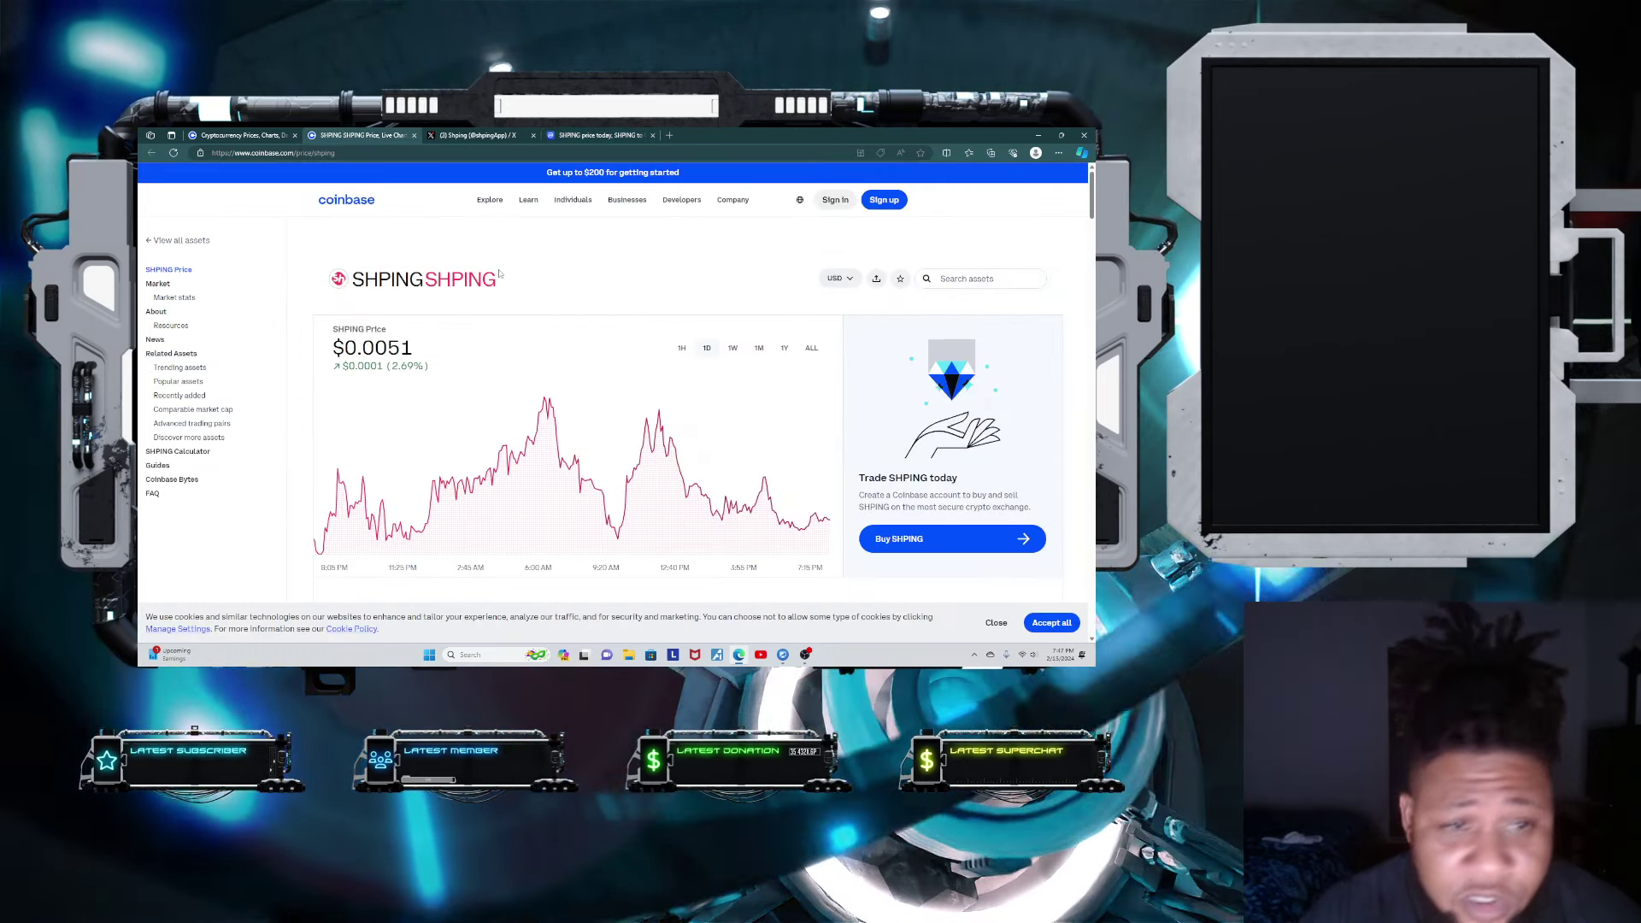
pyautogui.scroll(-3, 519, 275)
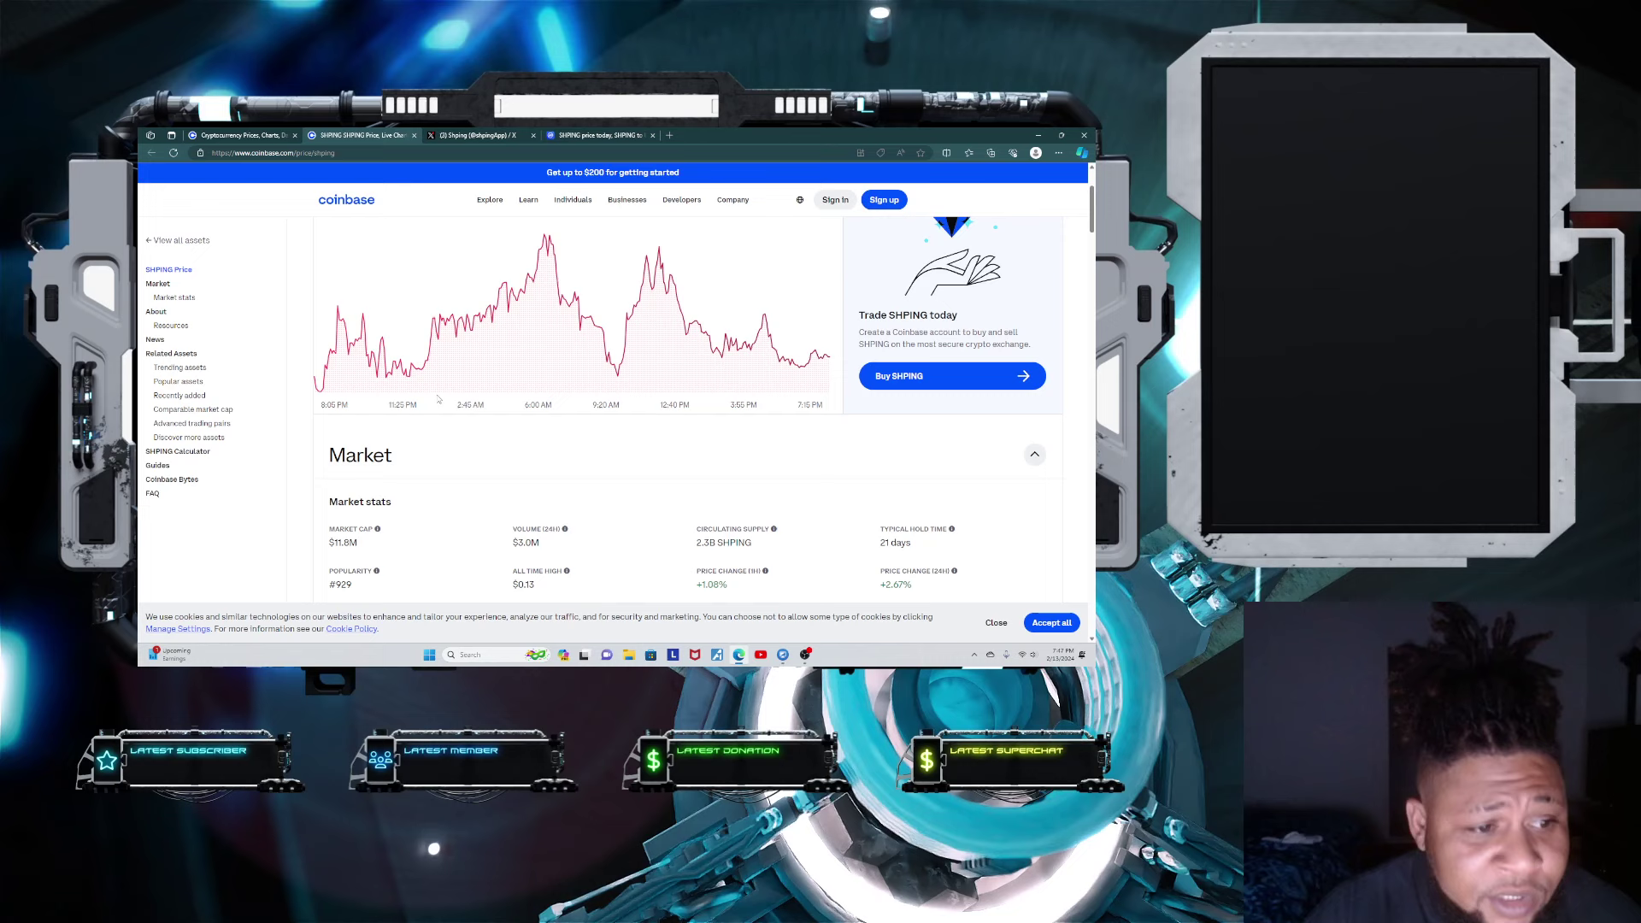
pyautogui.scroll(1, 530, 347)
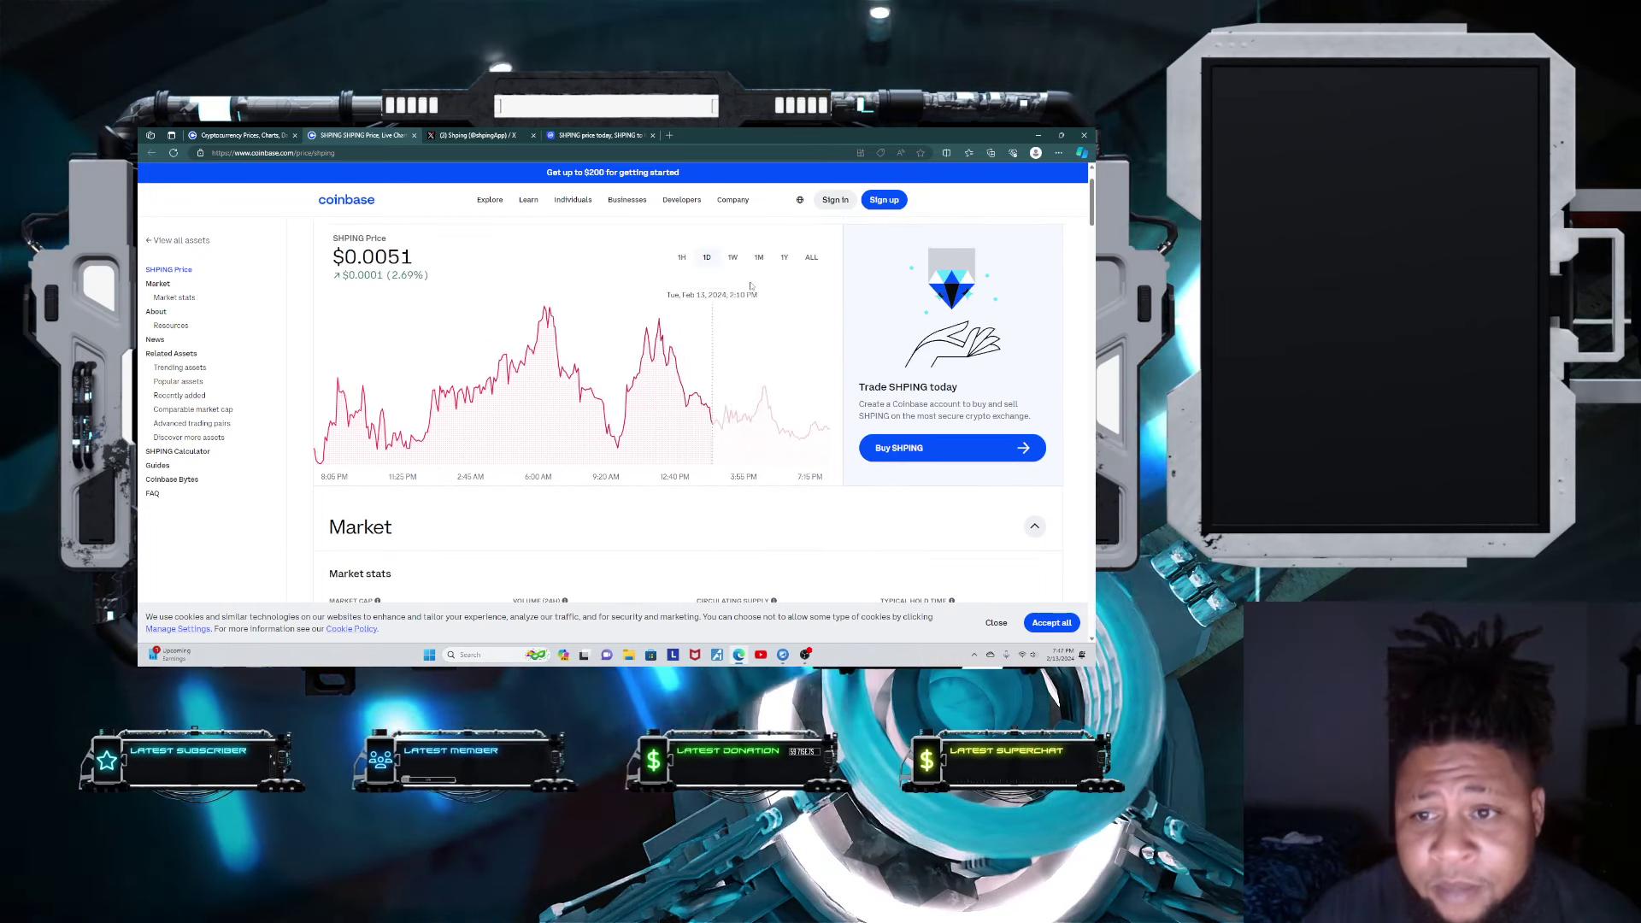
pyautogui.click(811, 257)
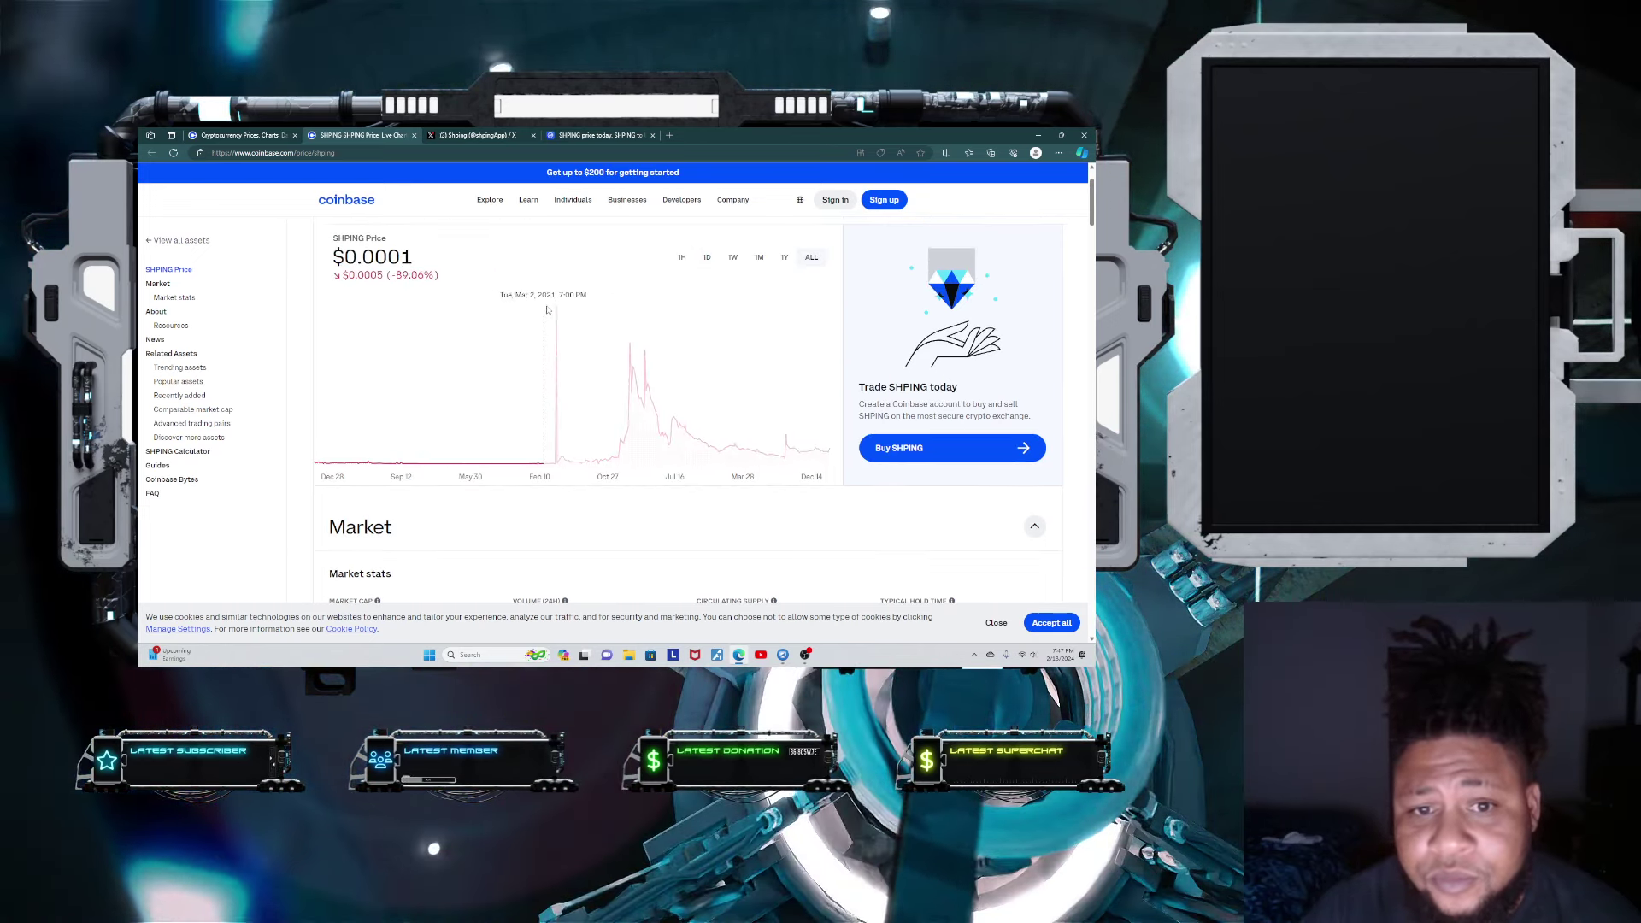
pyautogui.scroll(-3, 560, 312)
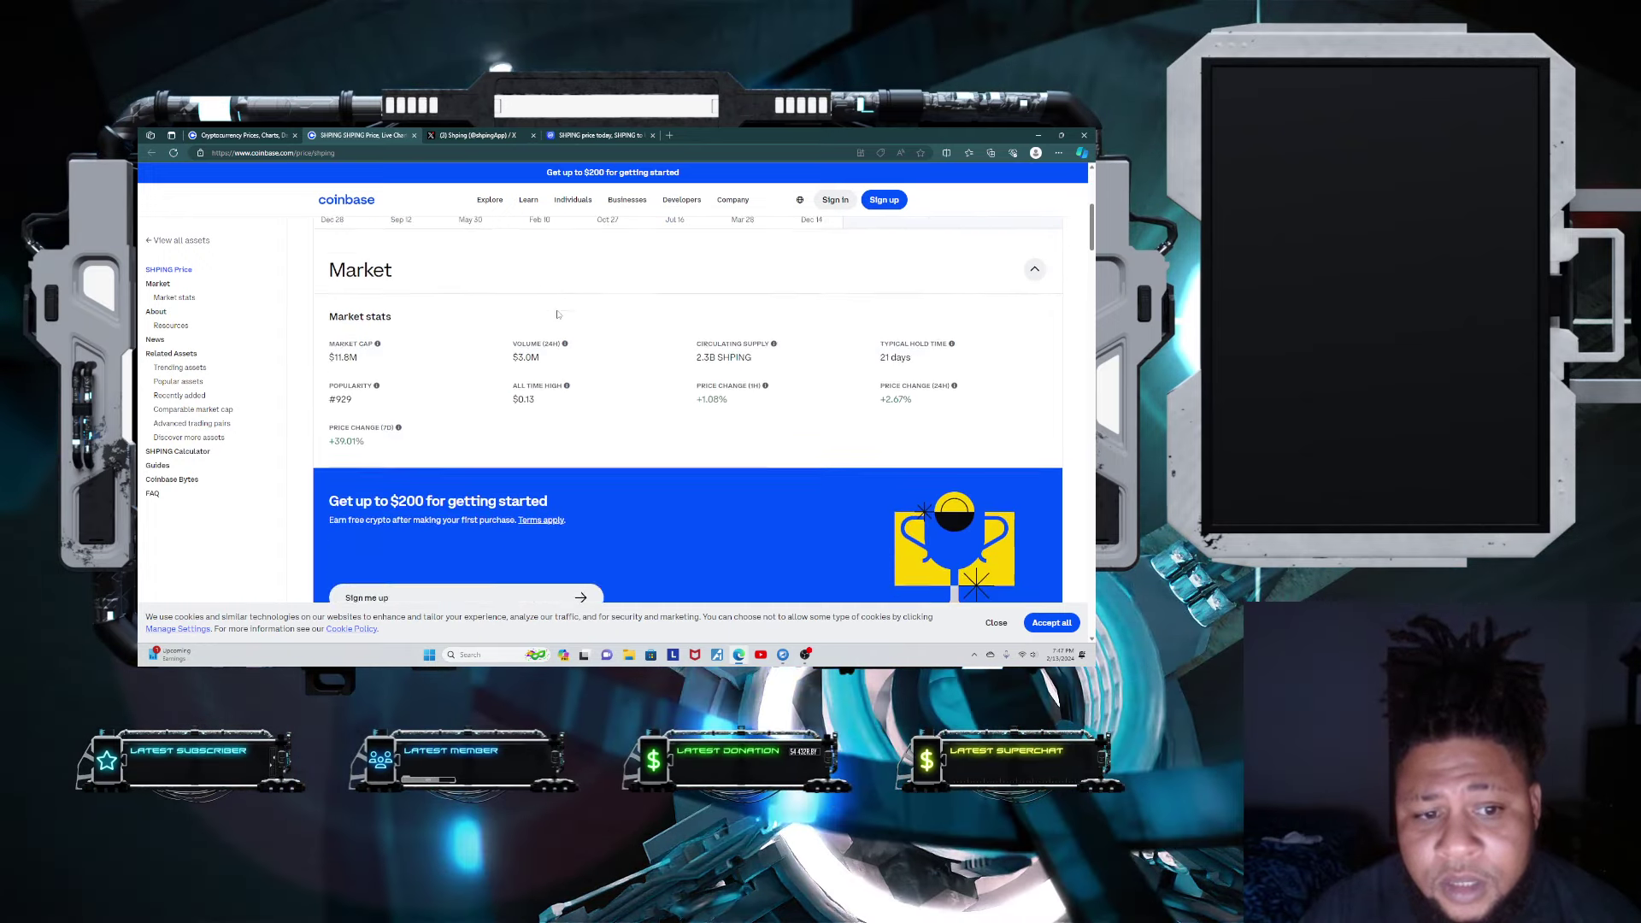
pyautogui.scroll(-2, 558, 316)
pyautogui.scroll(-3, 556, 323)
pyautogui.scroll(-1, 554, 330)
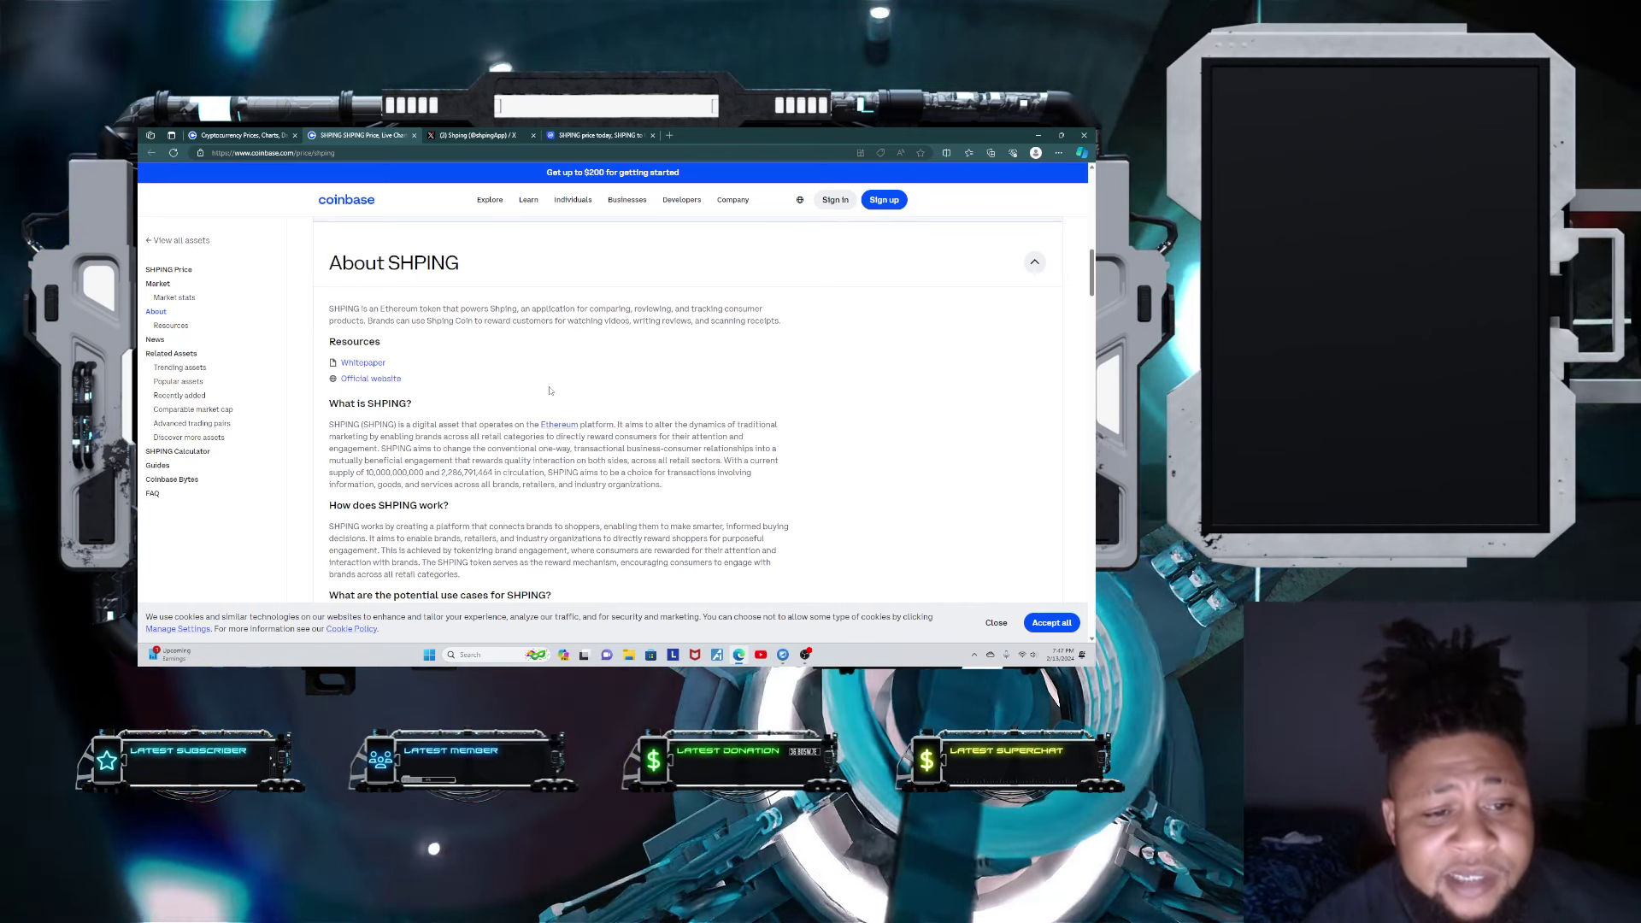
pyautogui.scroll(-2, 549, 390)
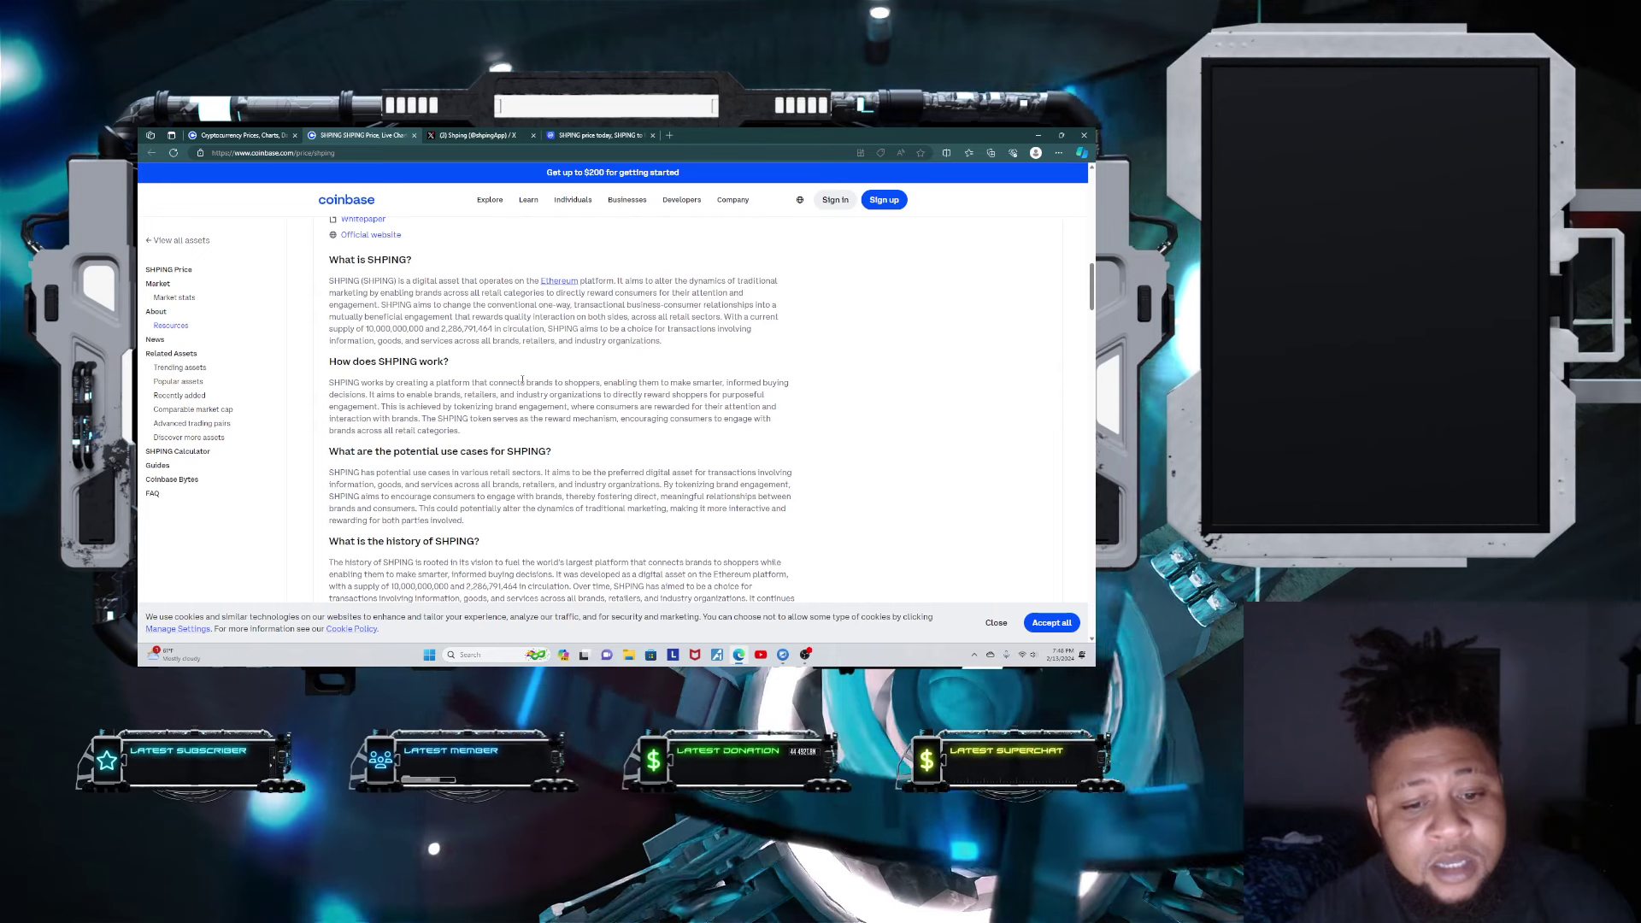
pyautogui.scroll(-2, 523, 379)
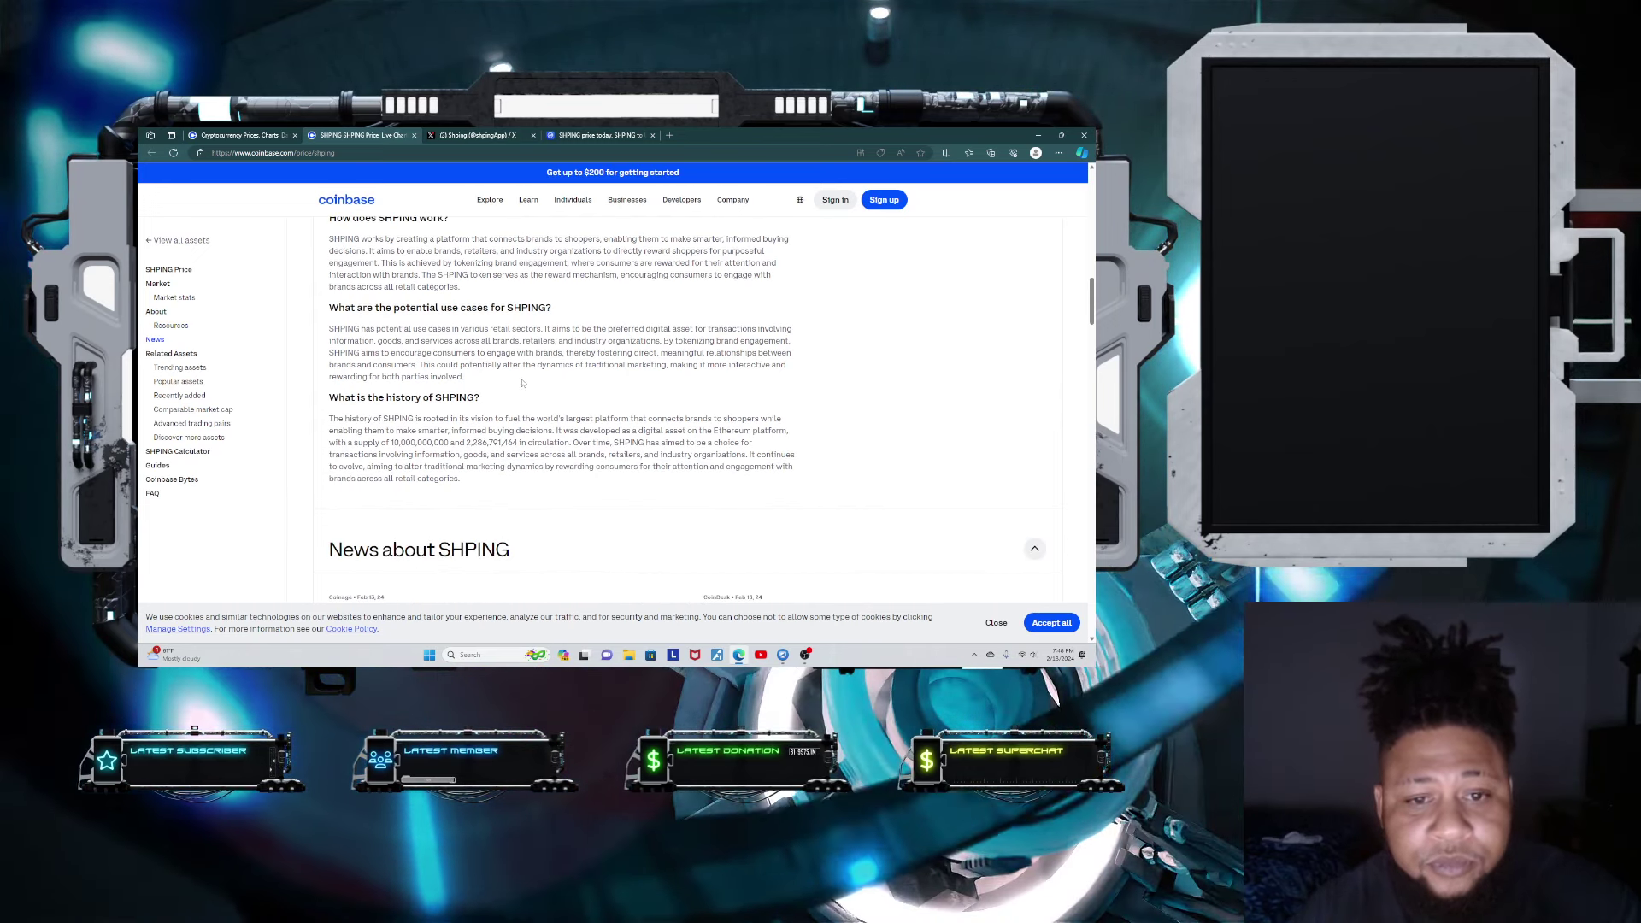
pyautogui.scroll(1, 521, 380)
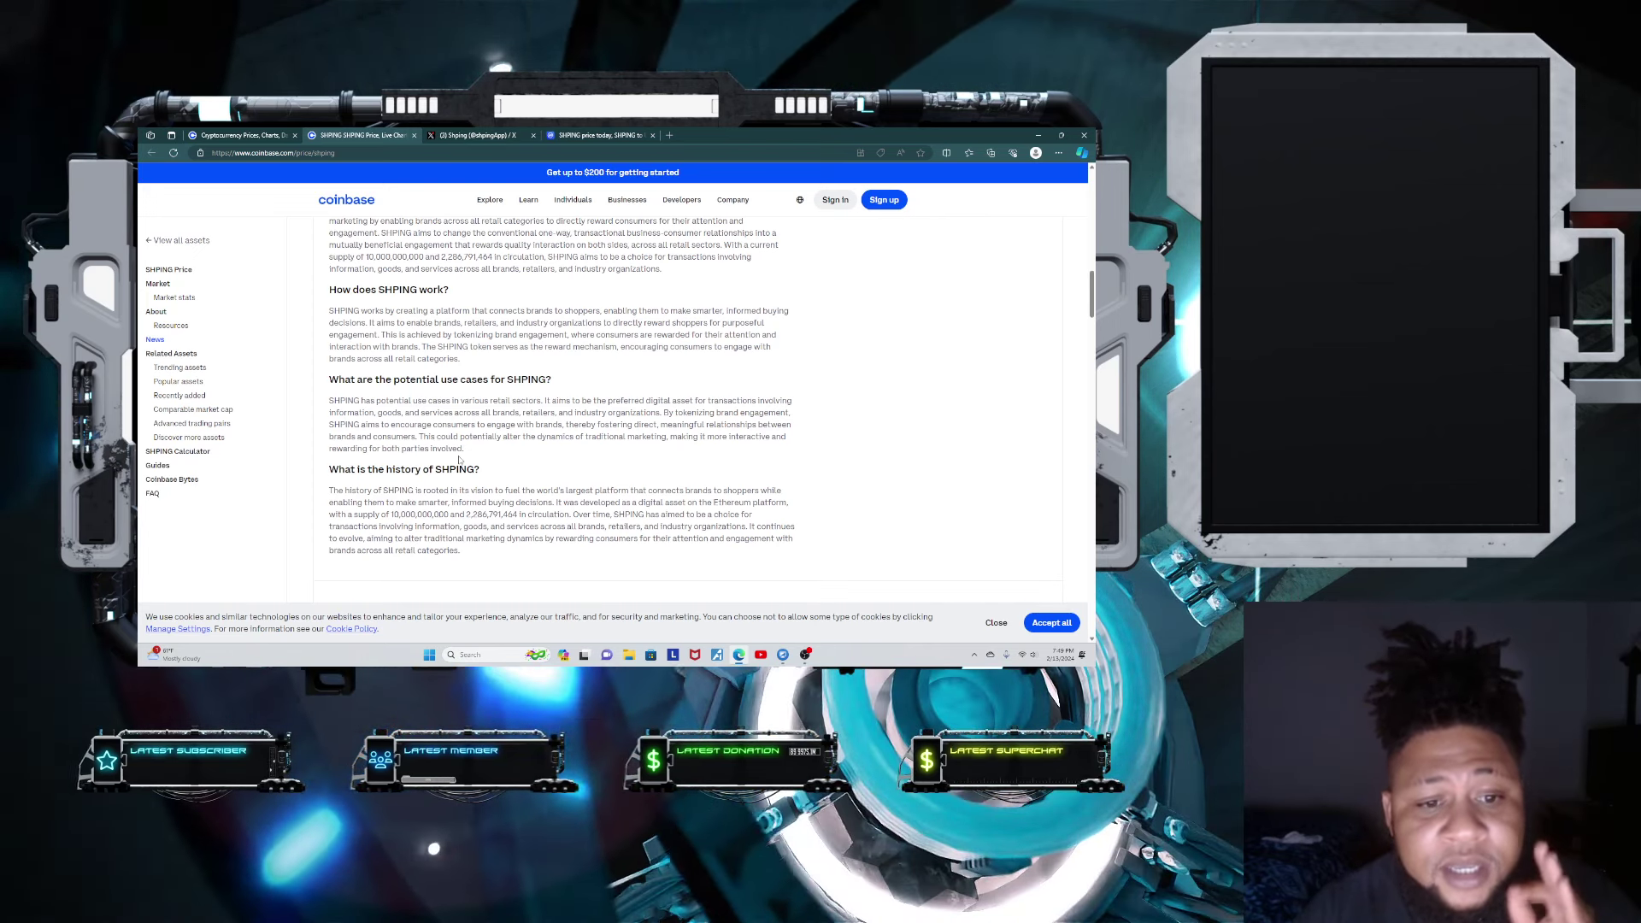
pyautogui.scroll(4, 417, 415)
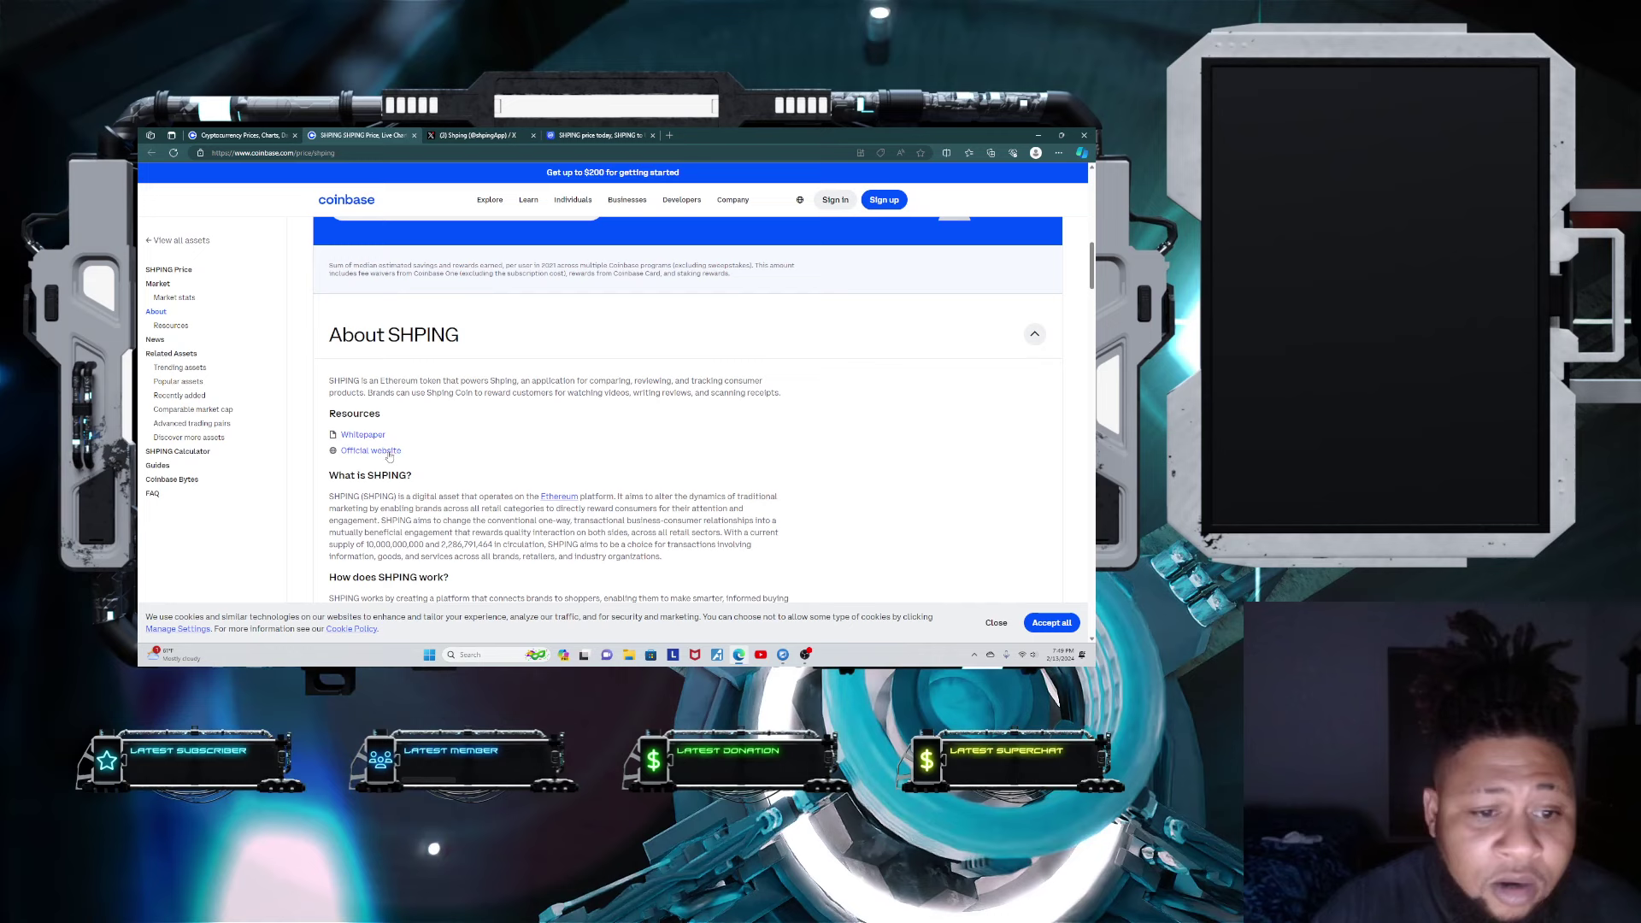
# Step: Visit the Shping website and scroll to the 'Gotta be in it to win it!' section
pyautogui.click(385, 451)
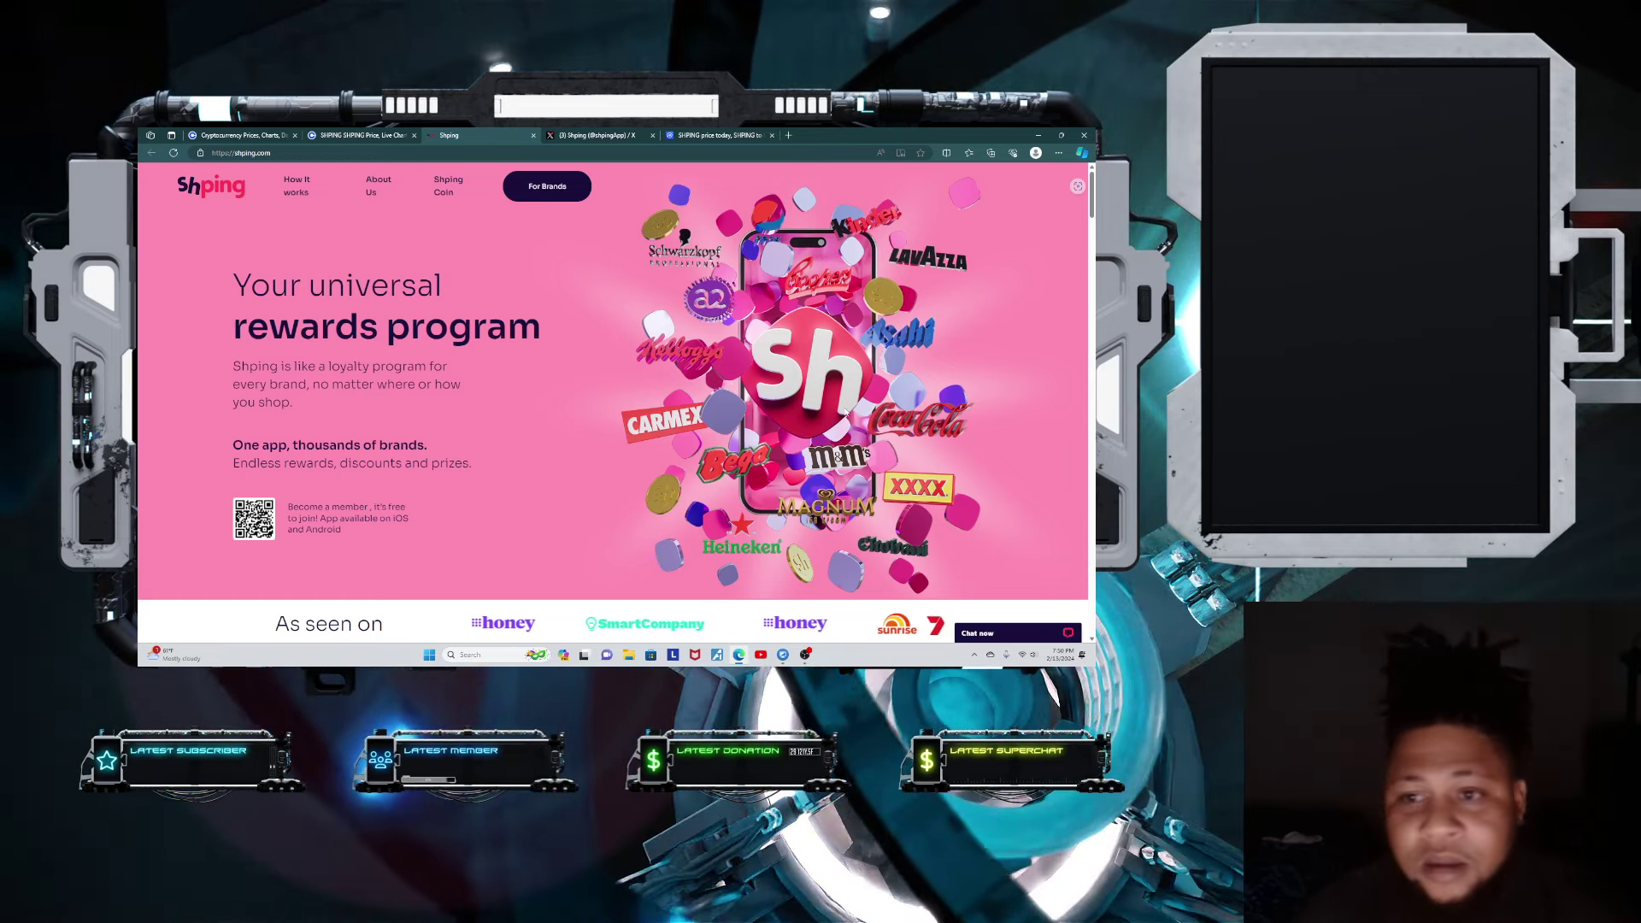
pyautogui.scroll(-5, 831, 400)
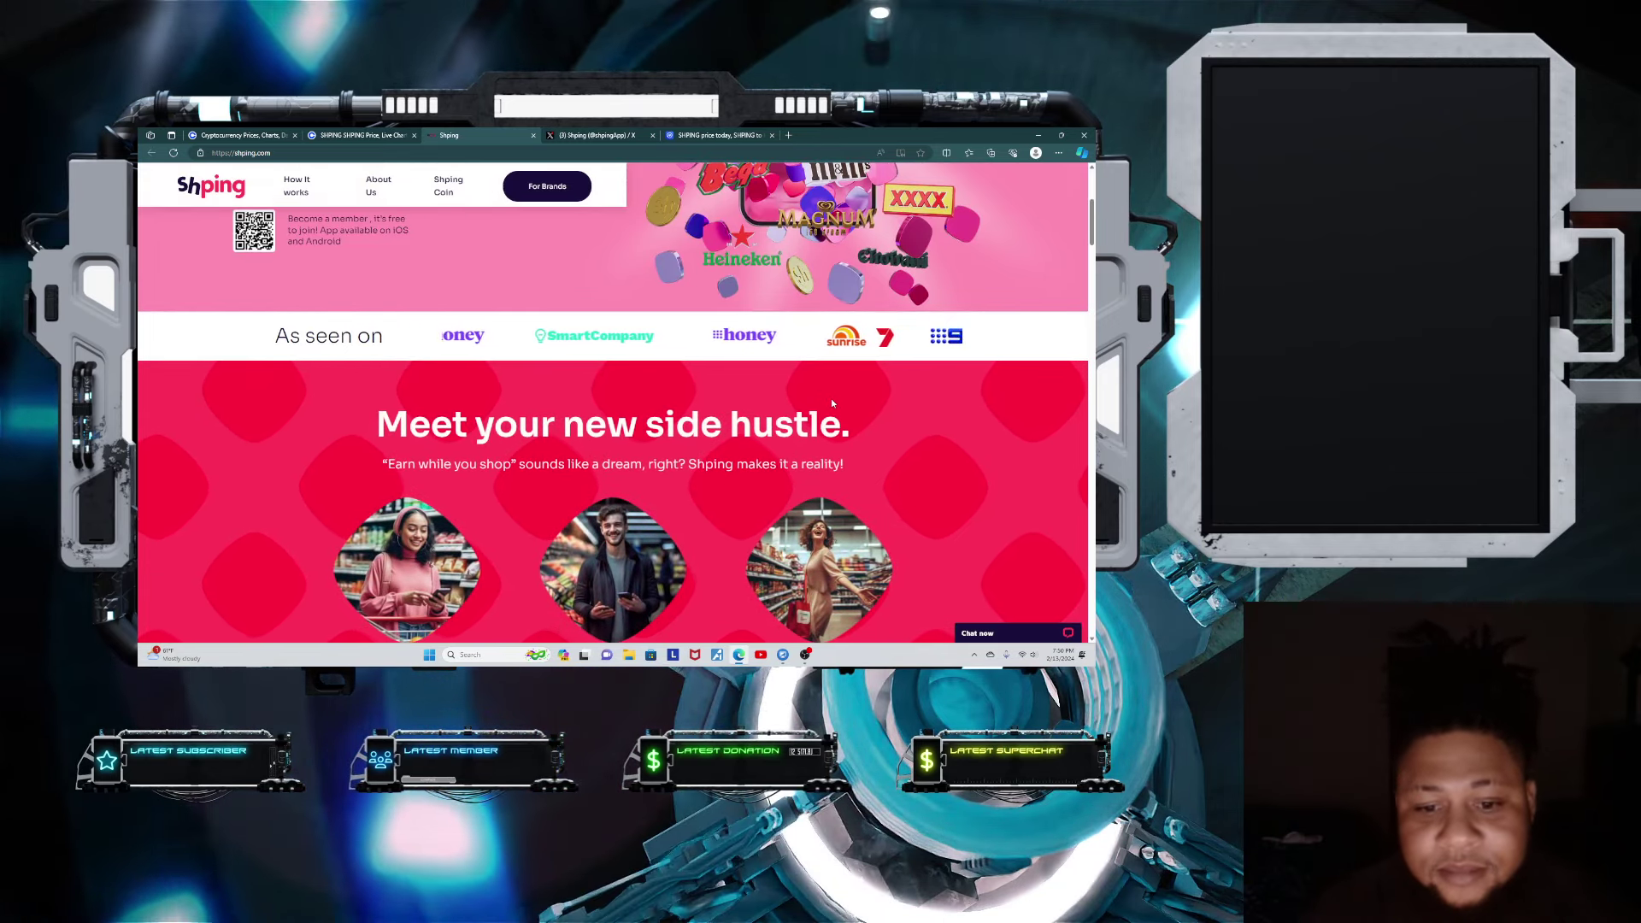
pyautogui.scroll(-2, 831, 398)
pyautogui.scroll(-2, 830, 407)
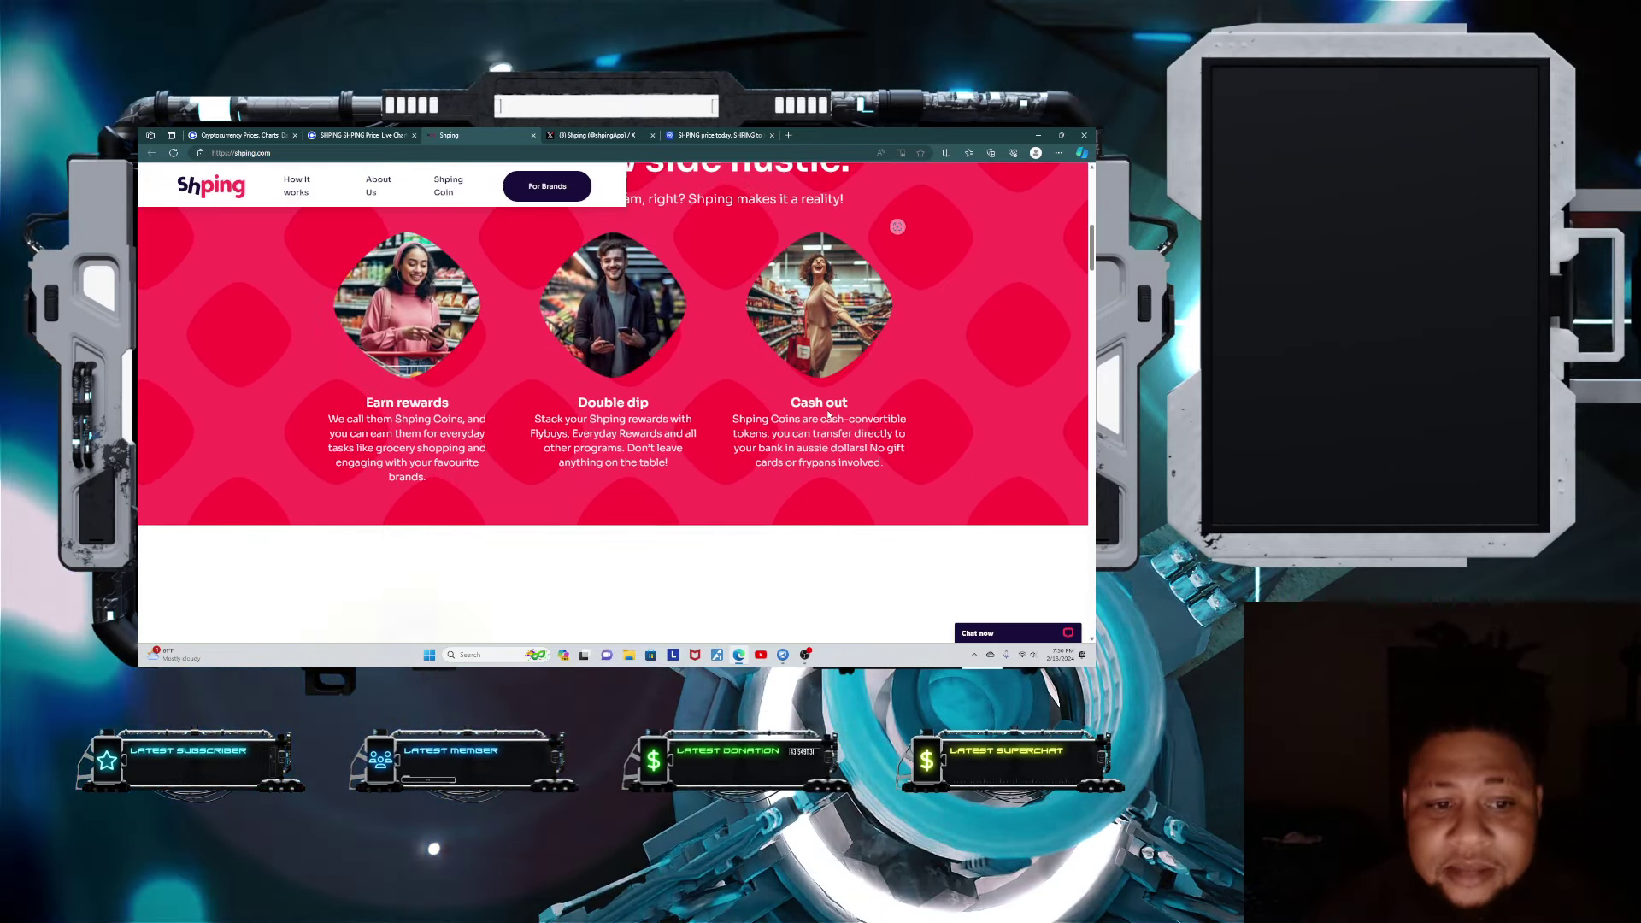
pyautogui.scroll(-1, 828, 414)
pyautogui.scroll(-5, 828, 414)
pyautogui.scroll(-2, 827, 416)
pyautogui.scroll(-1, 826, 416)
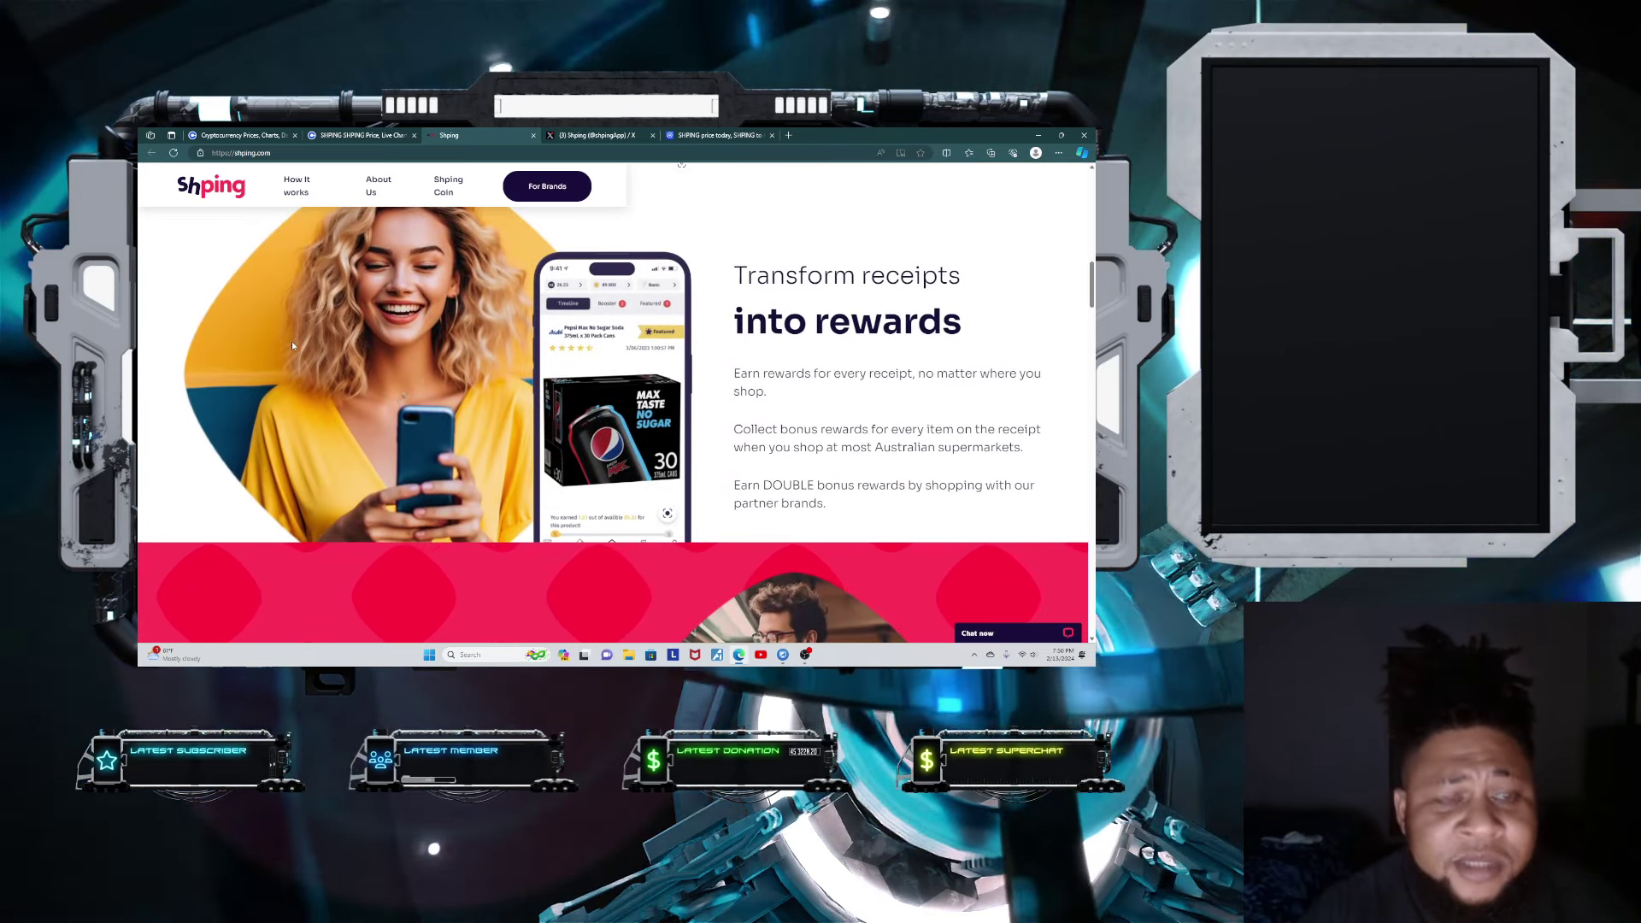
pyautogui.scroll(-4, 596, 388)
pyautogui.scroll(3, 603, 391)
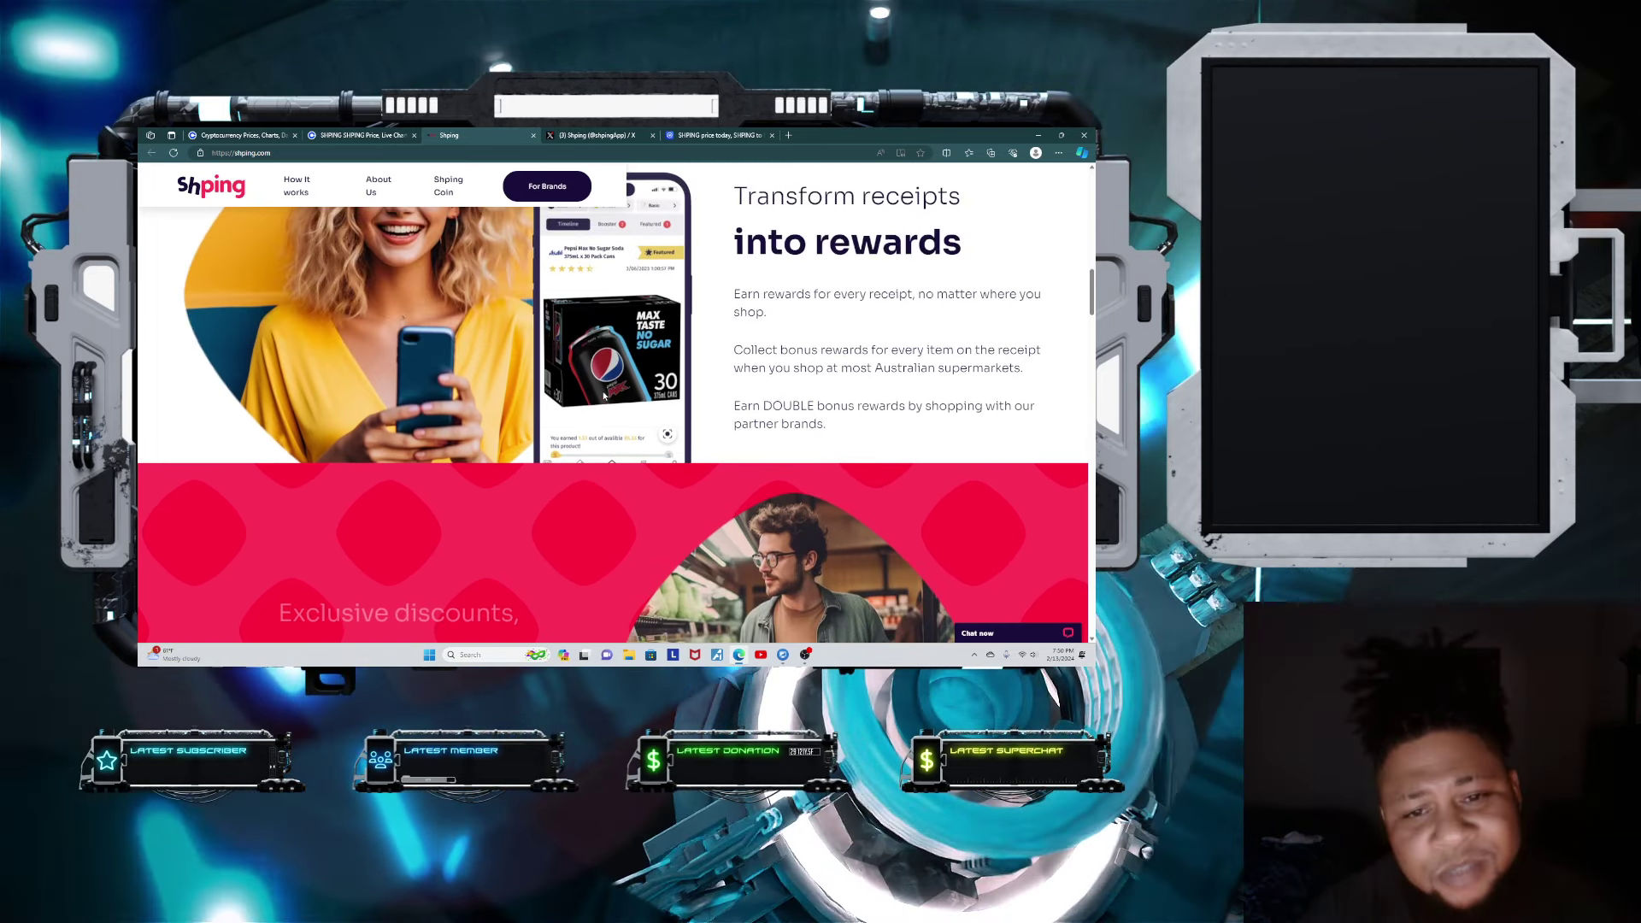
pyautogui.scroll(2, 603, 391)
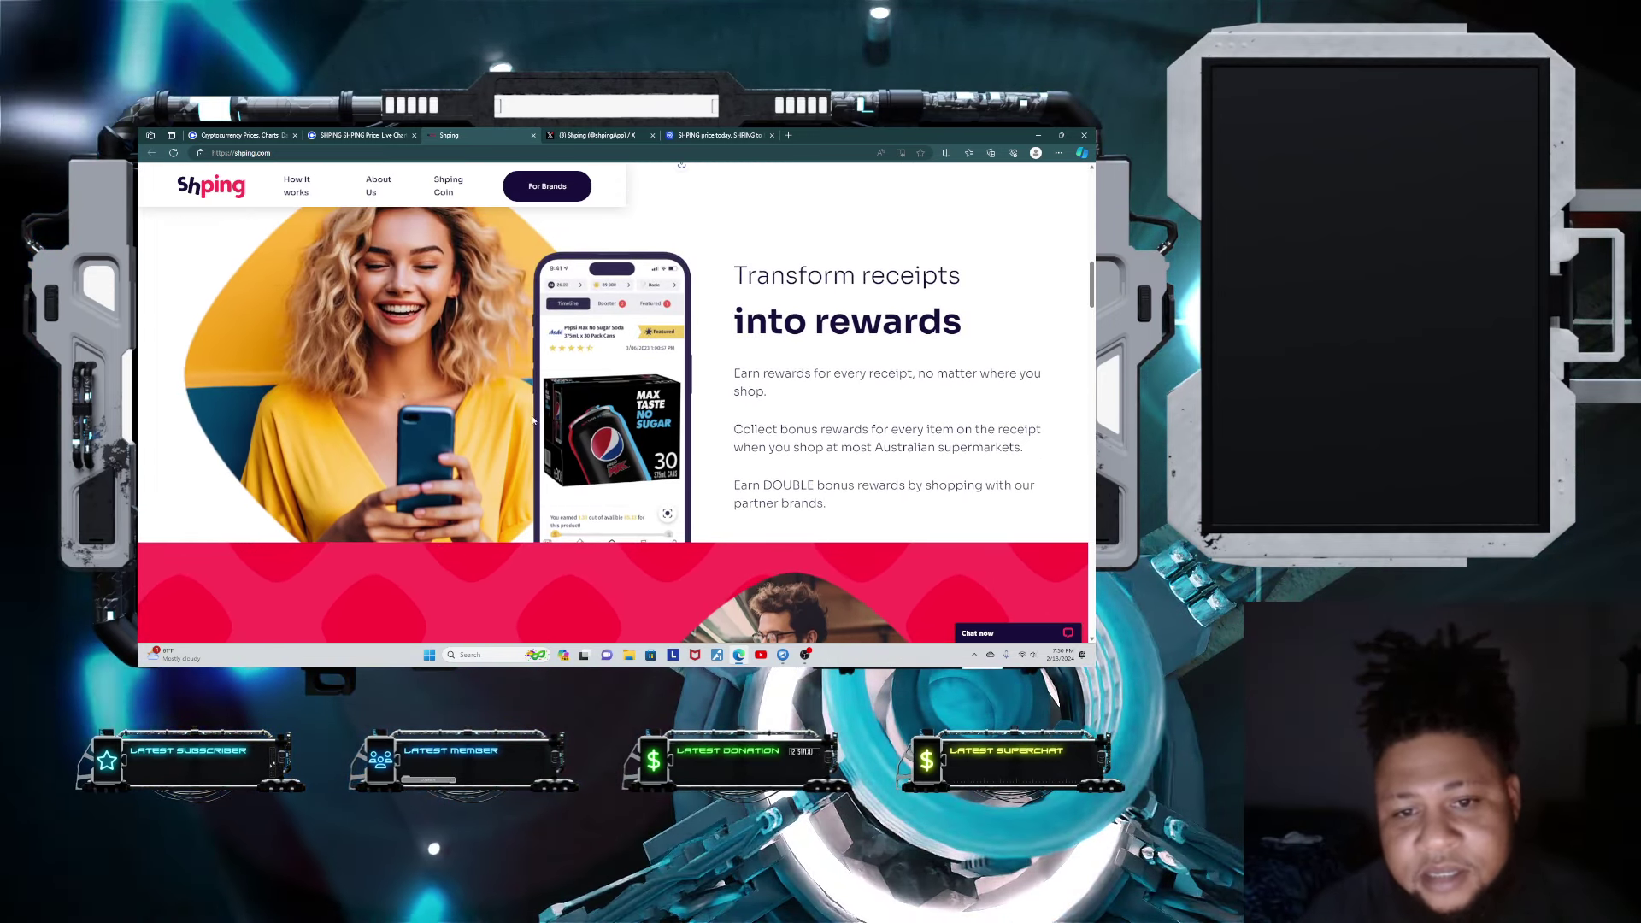
pyautogui.scroll(-1, 548, 384)
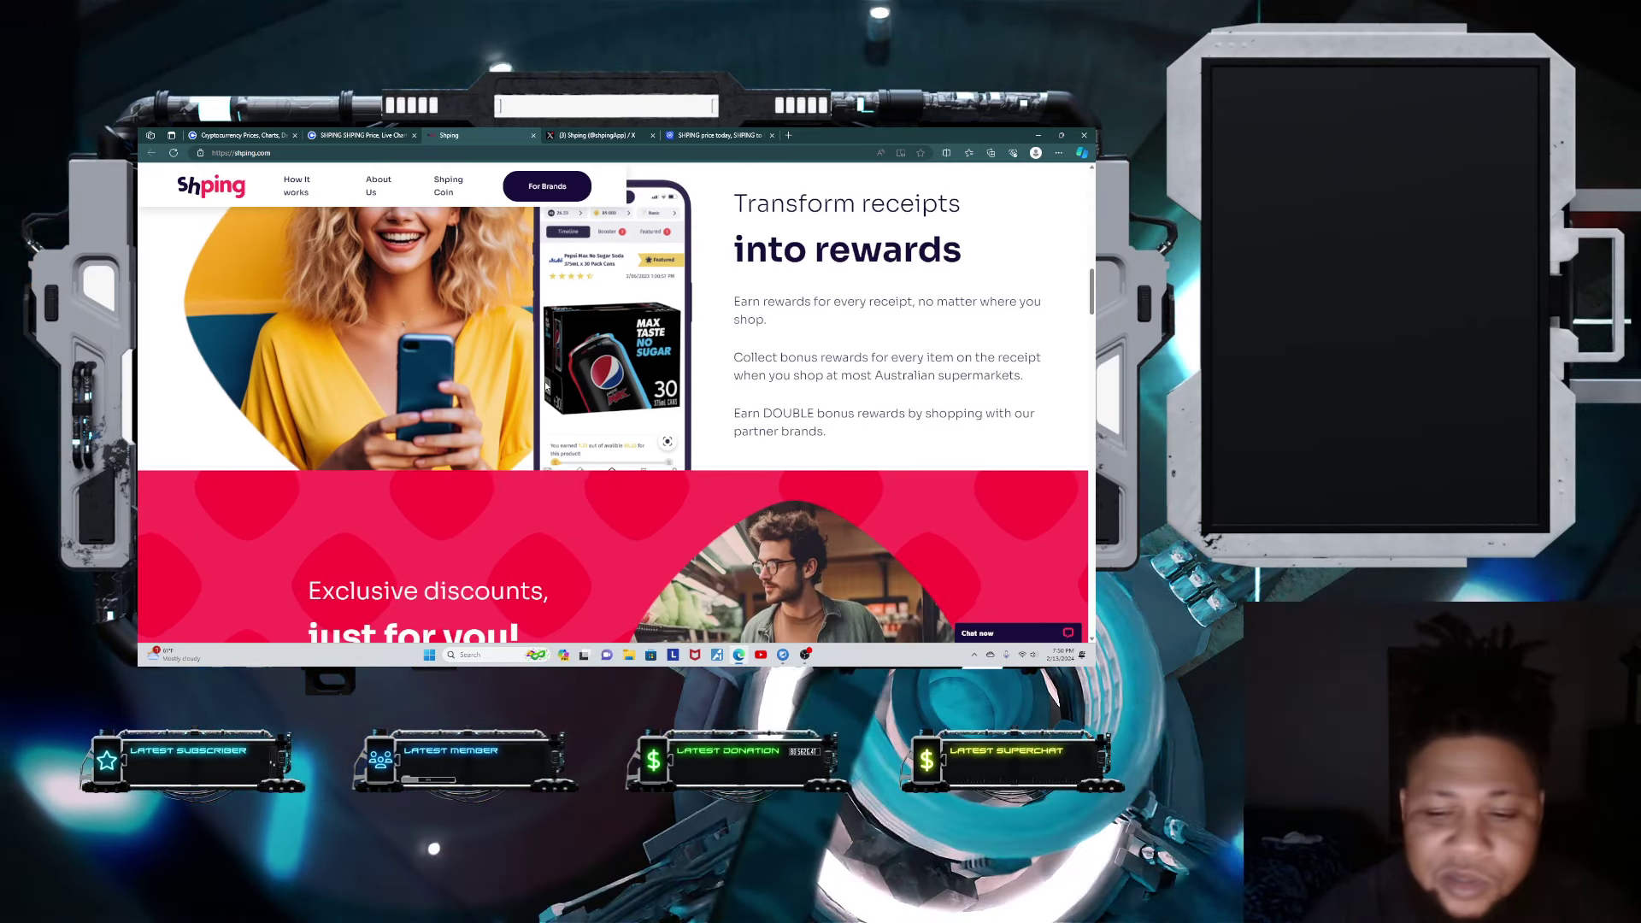
pyautogui.scroll(-4, 545, 381)
pyautogui.scroll(-1, 545, 381)
pyautogui.scroll(-3, 545, 381)
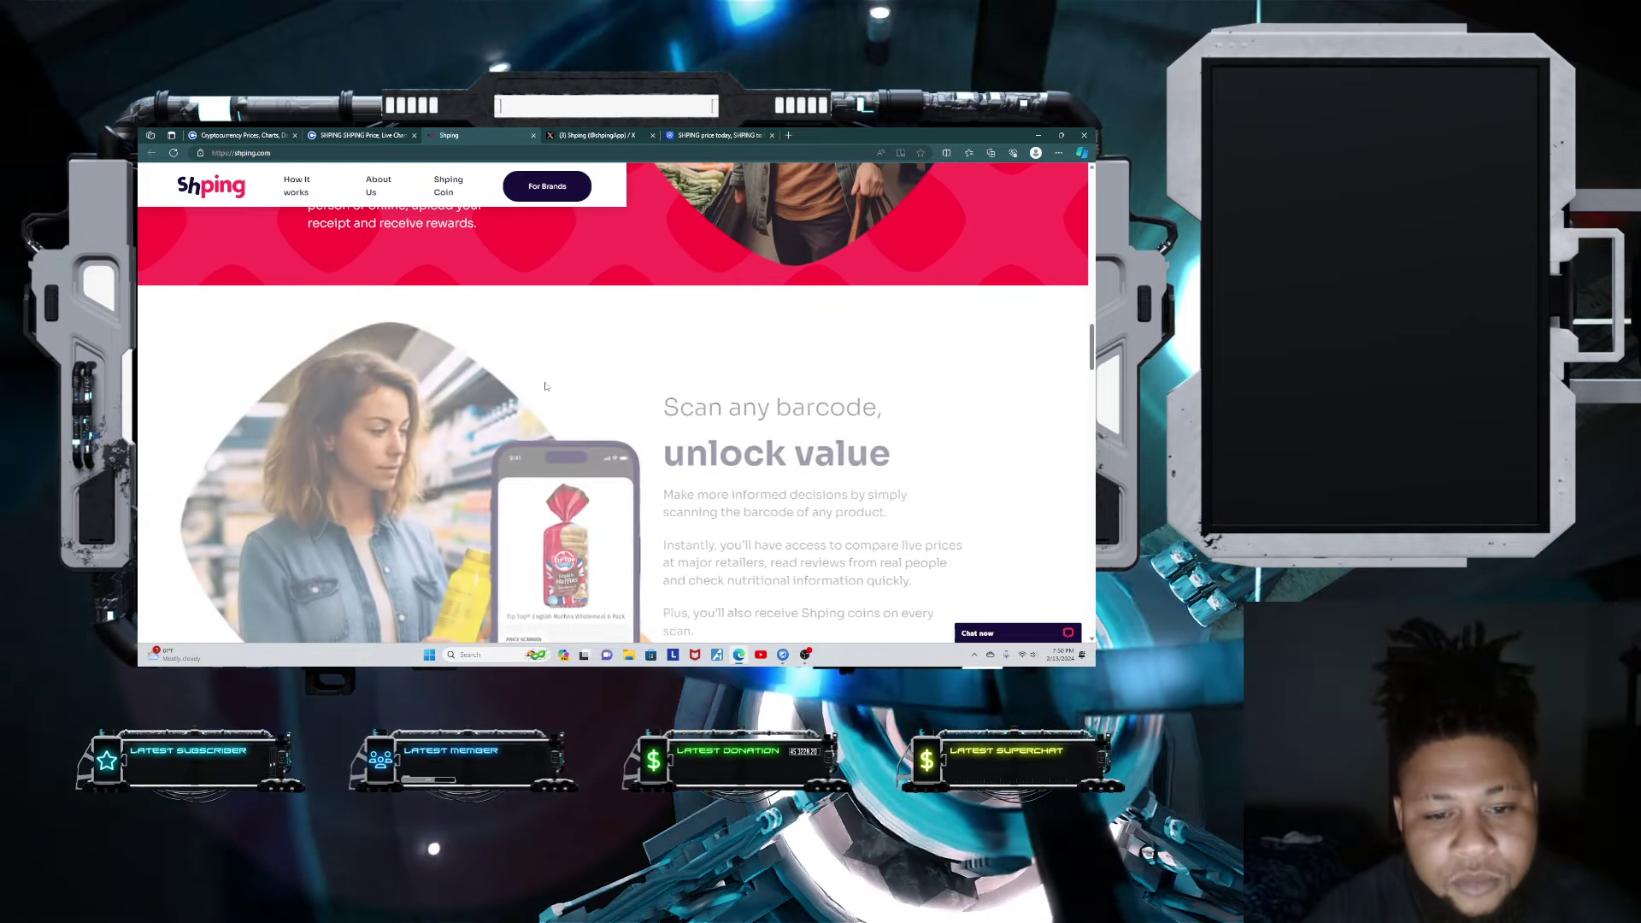
pyautogui.scroll(-1, 546, 383)
pyautogui.scroll(-3, 546, 385)
pyautogui.scroll(1, 544, 384)
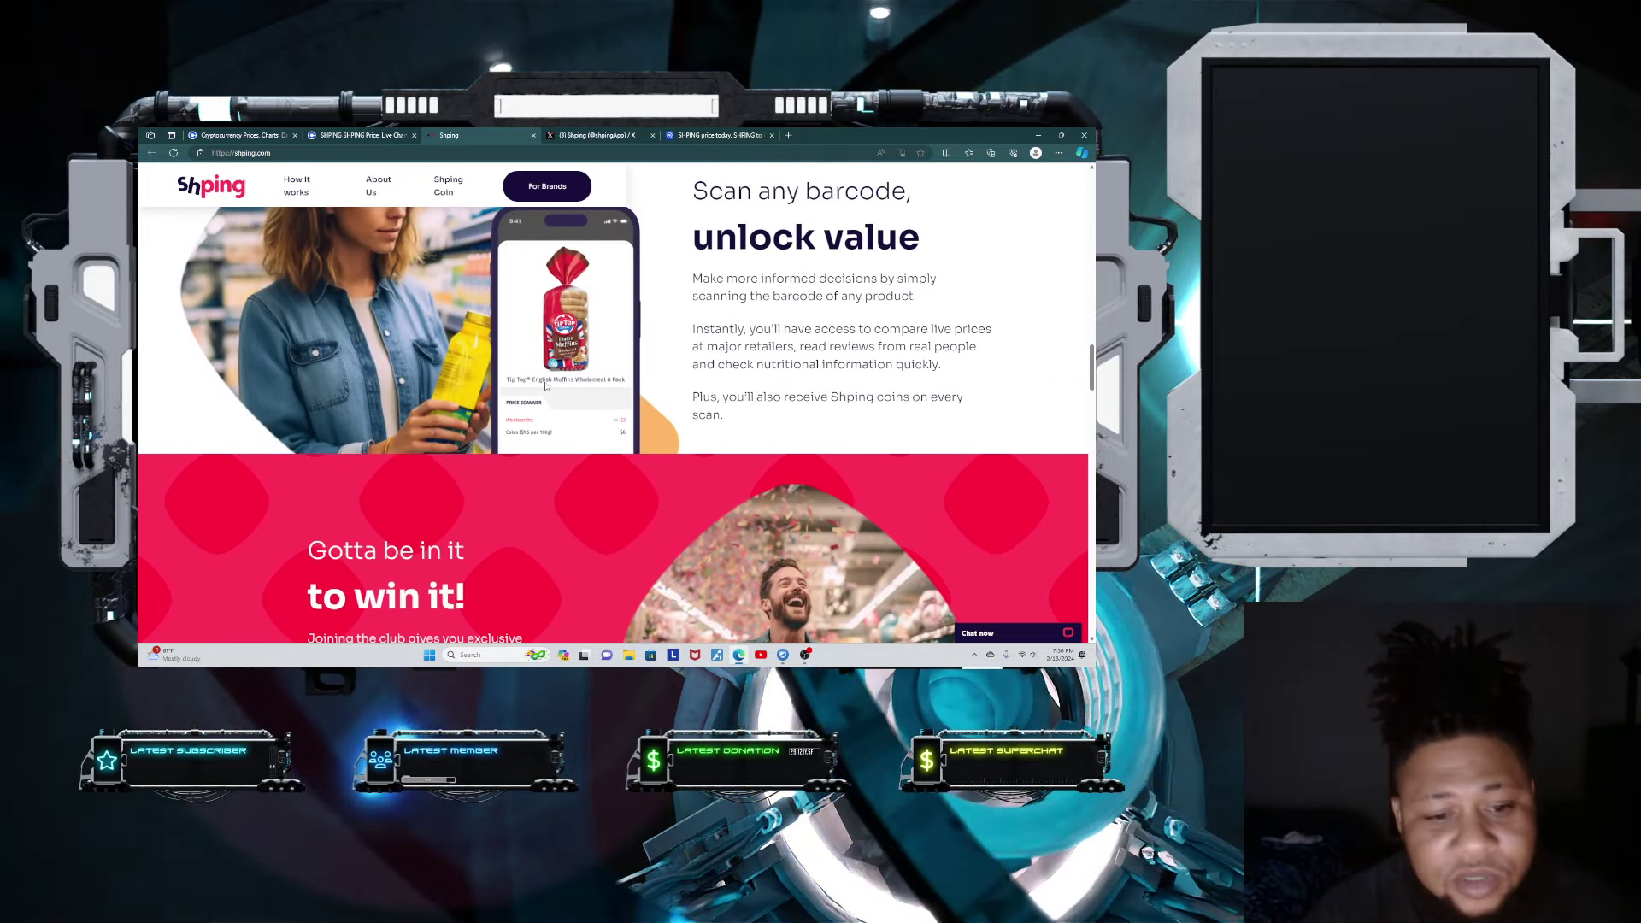
pyautogui.scroll(-1, 546, 384)
pyautogui.scroll(-1, 545, 384)
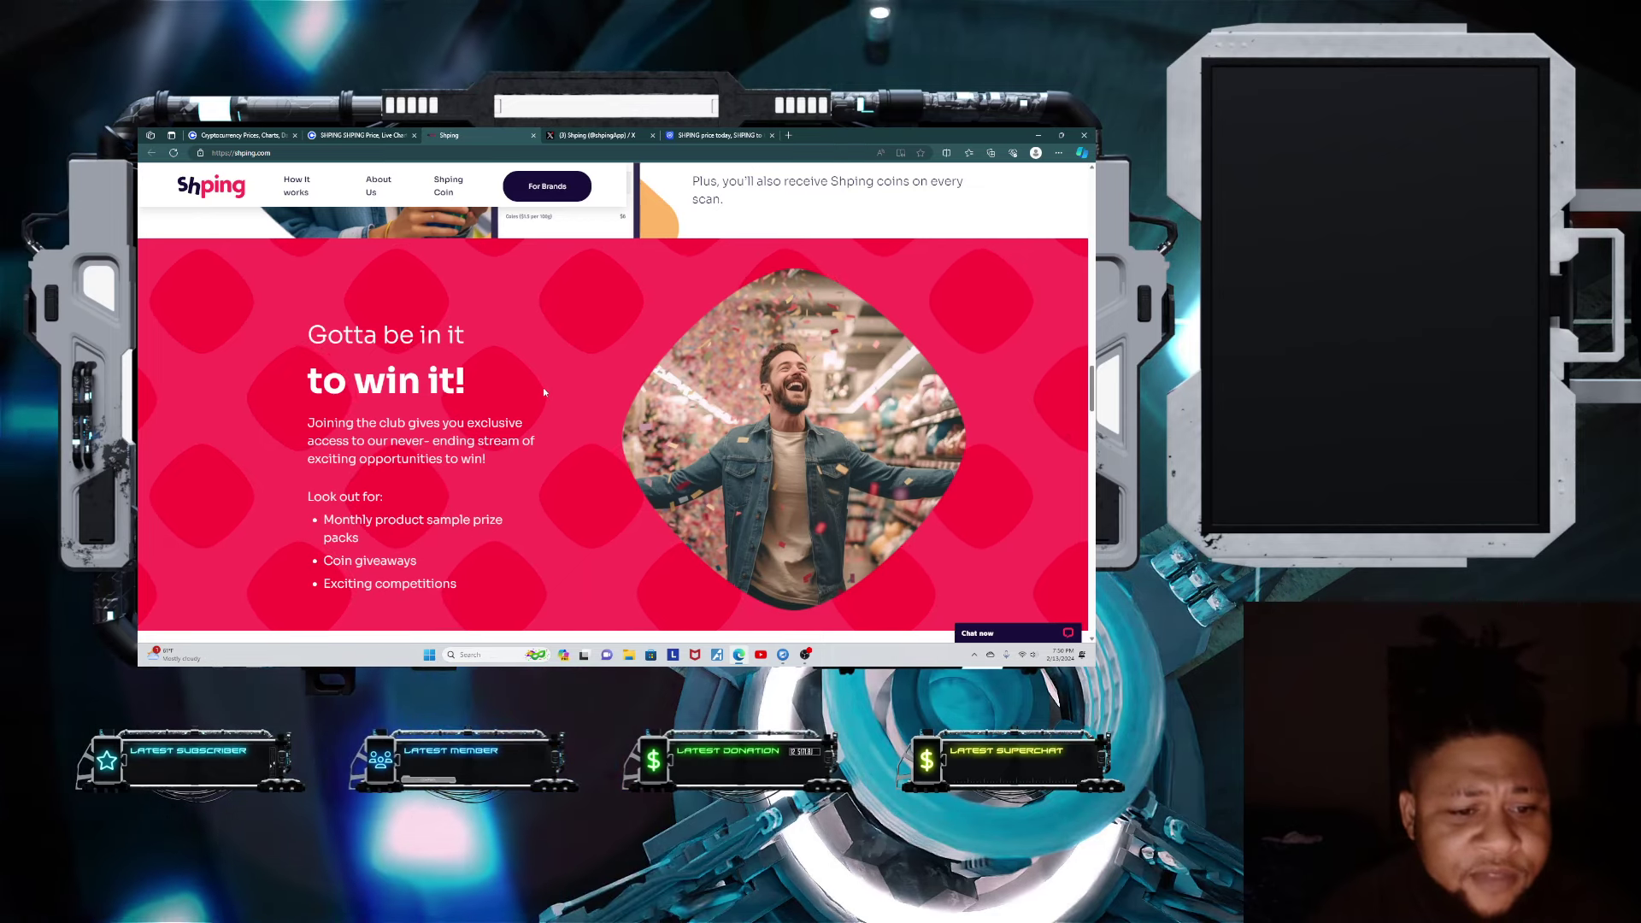
# Step: Go to Shping's About Us page and scroll down to Technology Partners
pyautogui.click(378, 189)
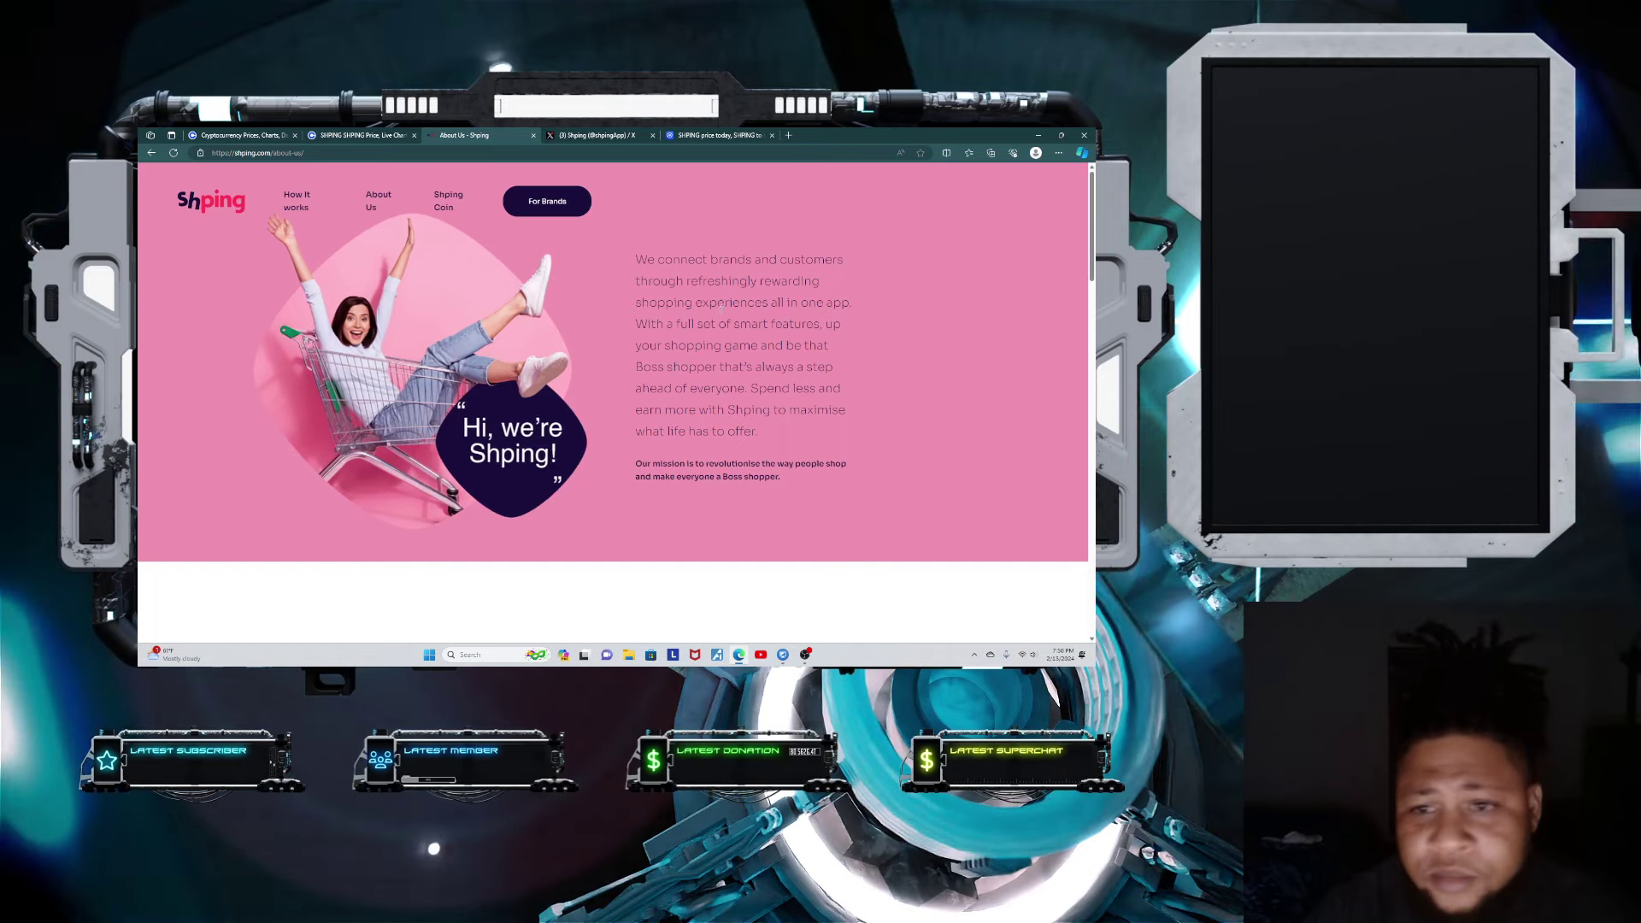
pyautogui.scroll(-3, 712, 318)
pyautogui.scroll(-2, 713, 323)
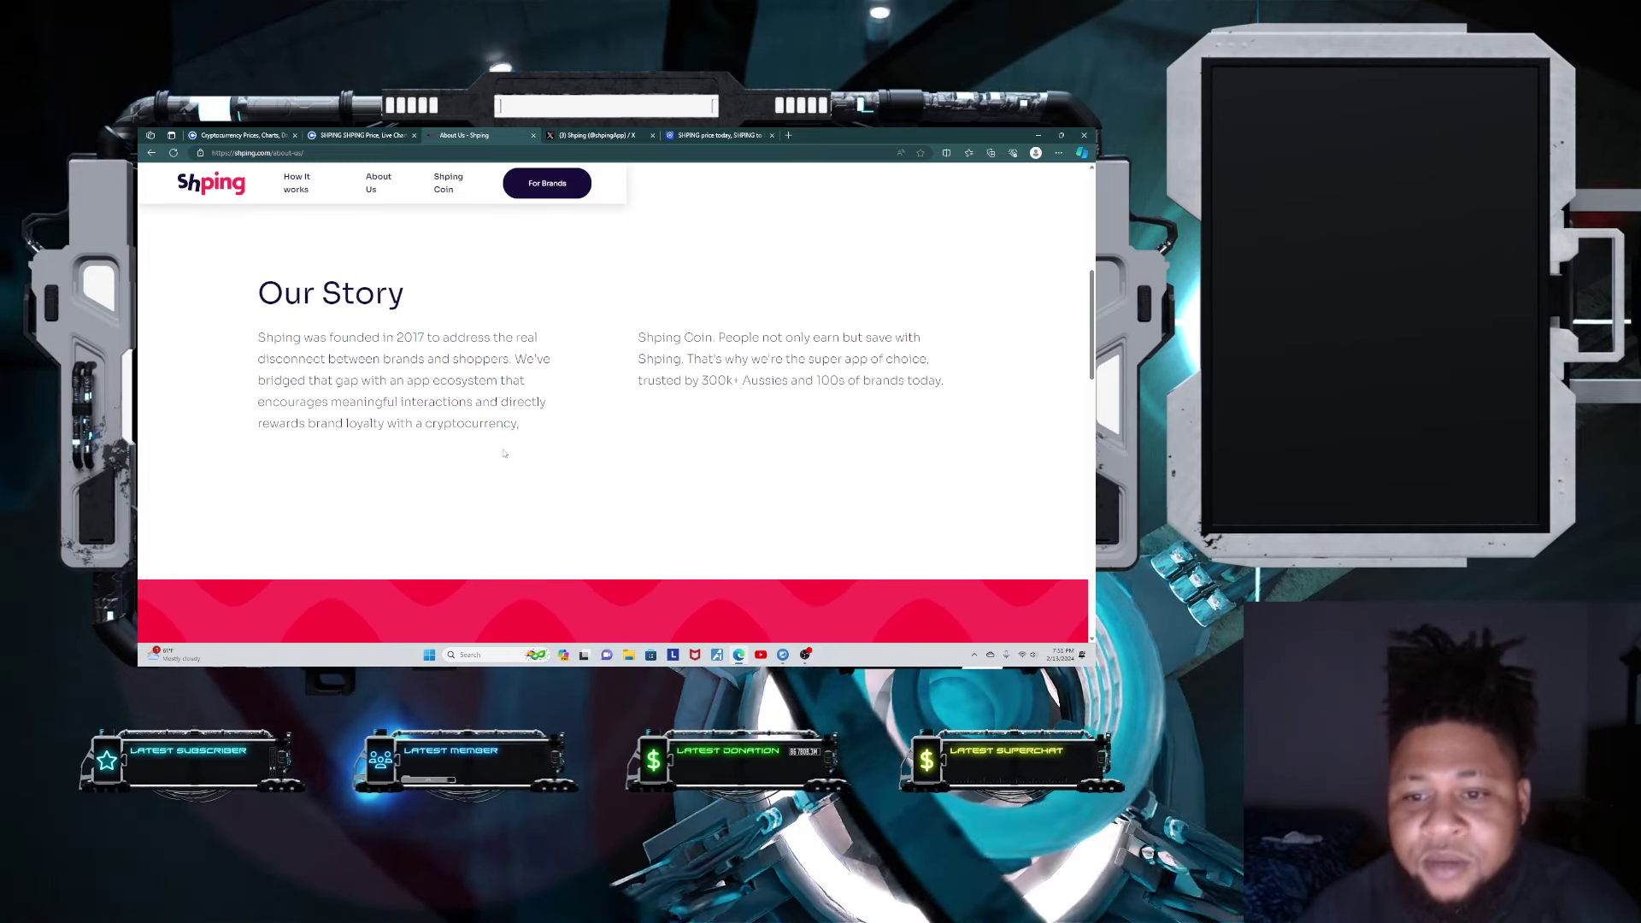
pyautogui.scroll(-3, 513, 453)
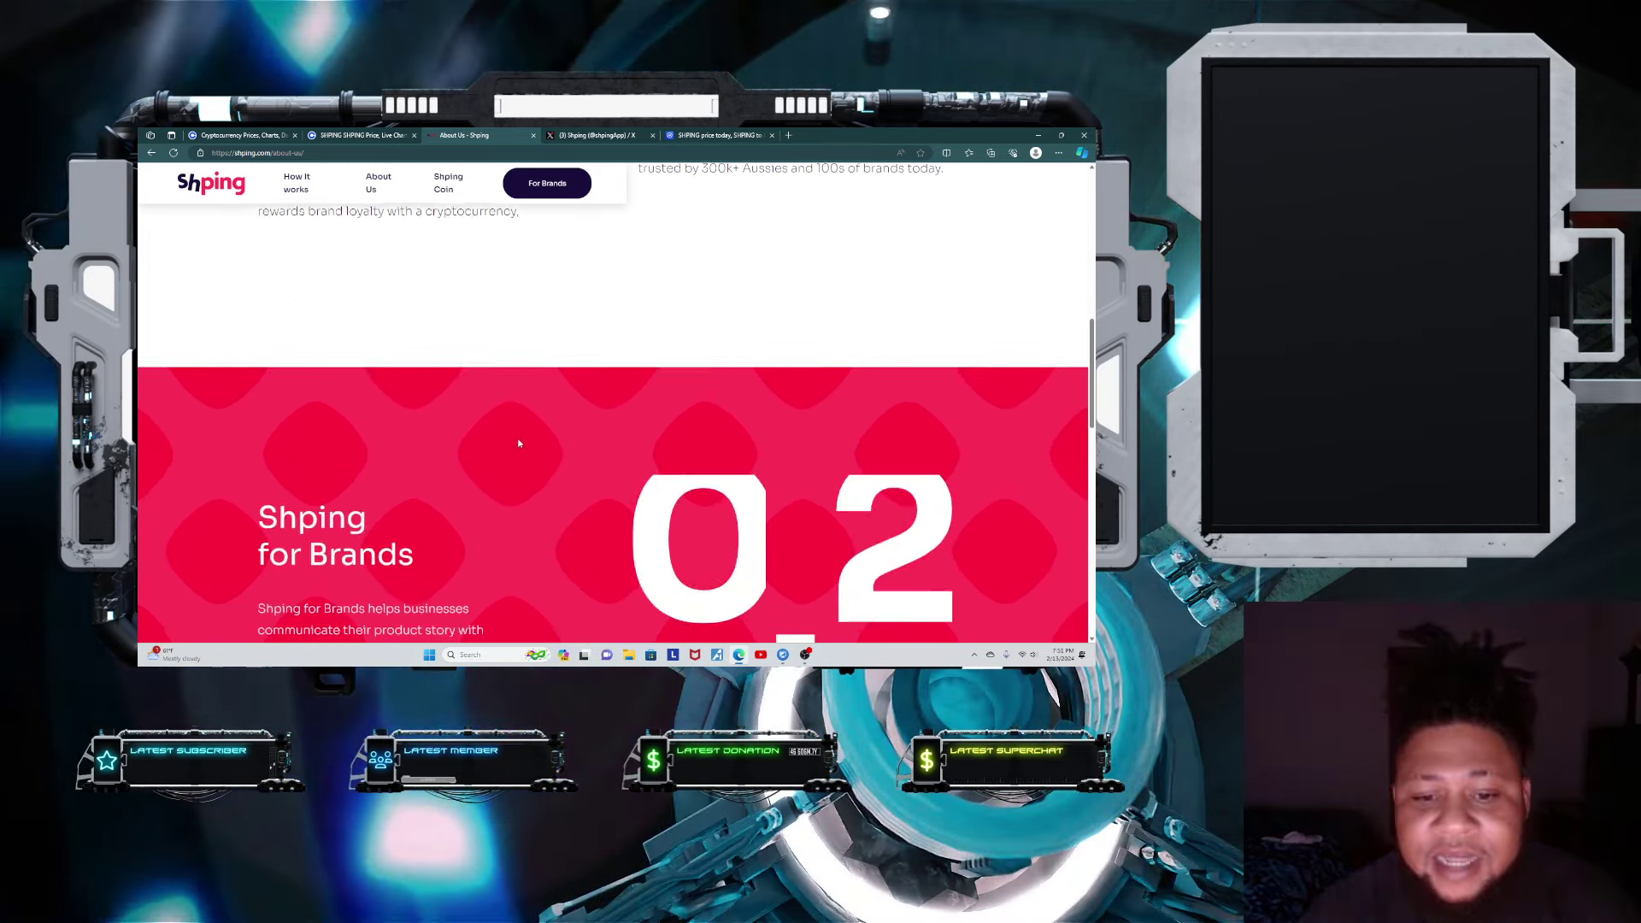
pyautogui.scroll(-2, 517, 443)
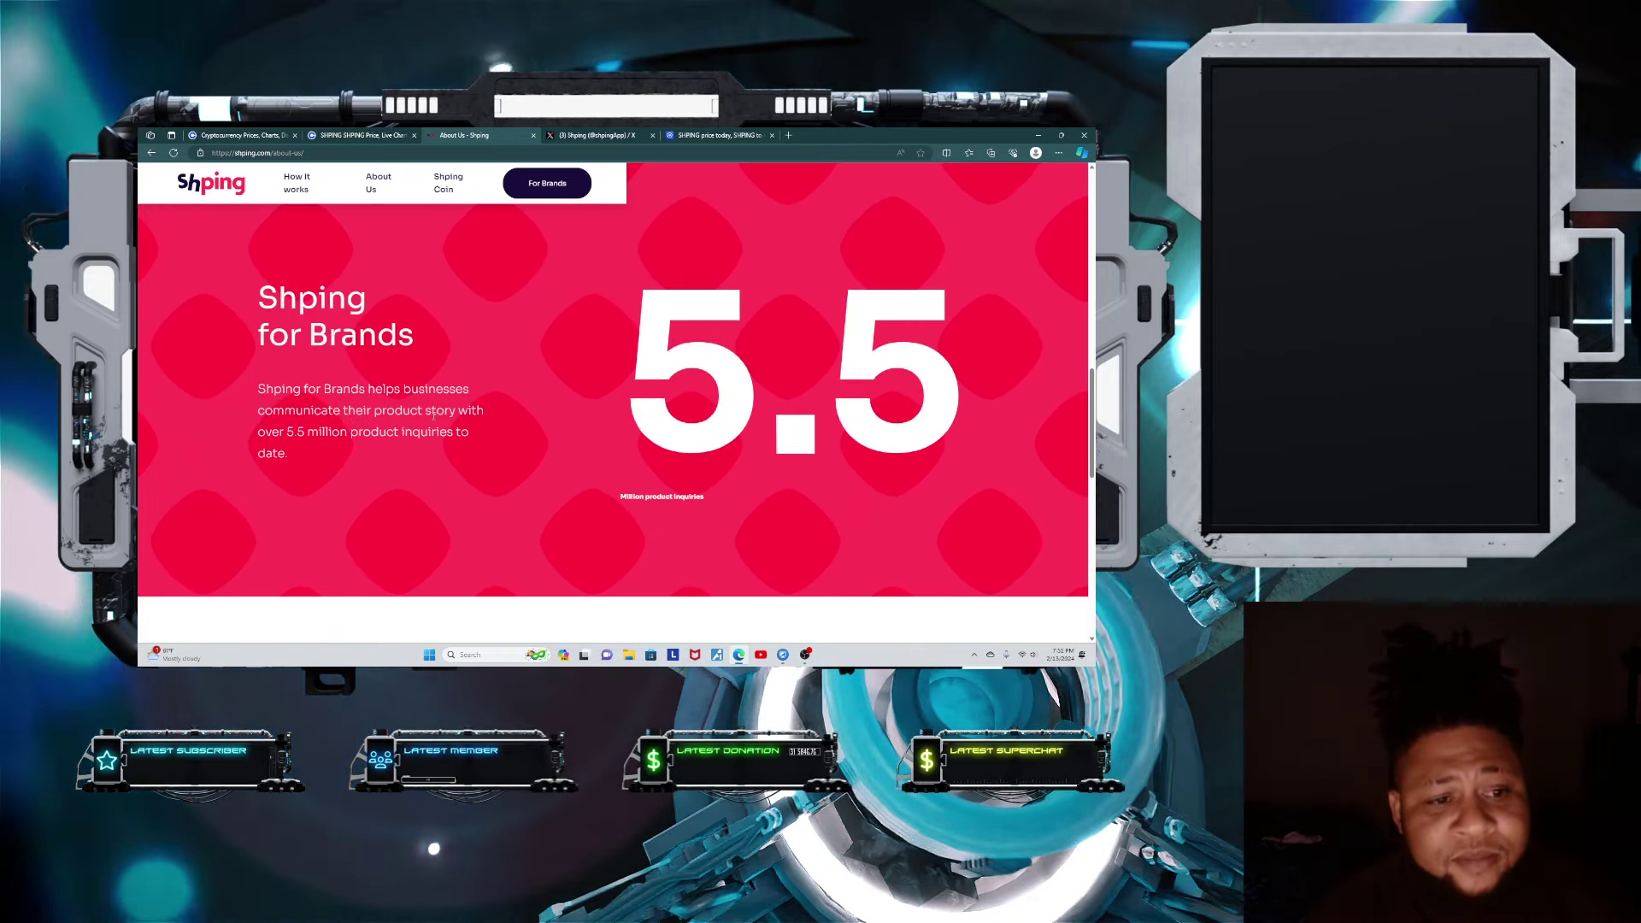
pyautogui.scroll(-3, 604, 452)
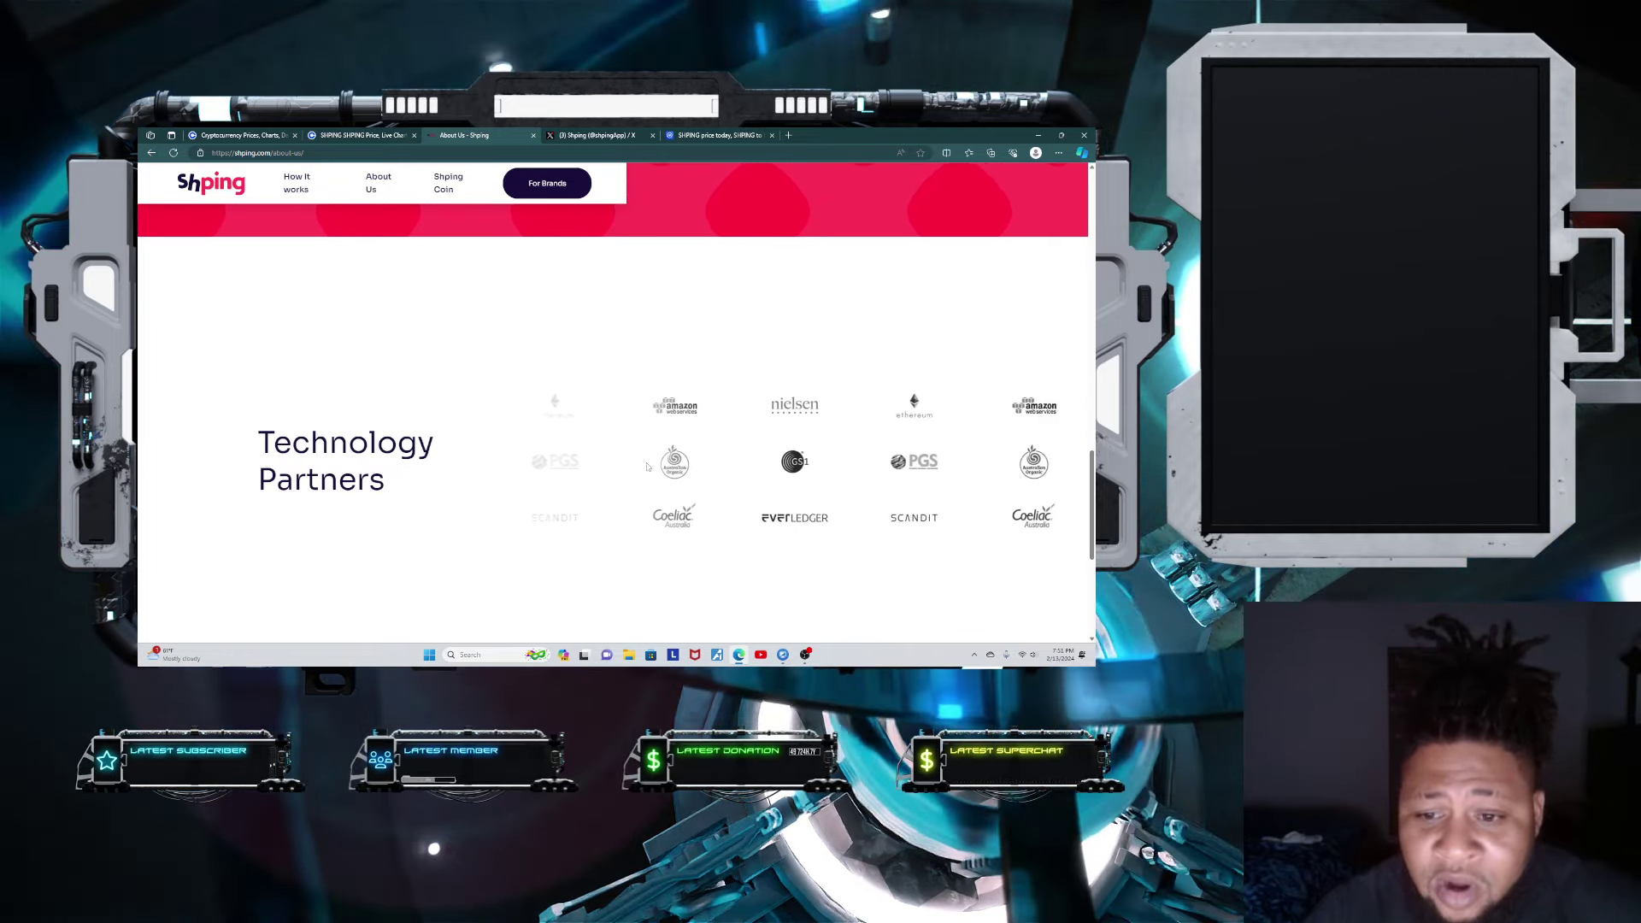
pyautogui.scroll(-1, 590, 450)
pyautogui.scroll(-2, 461, 468)
pyautogui.scroll(2, 369, 484)
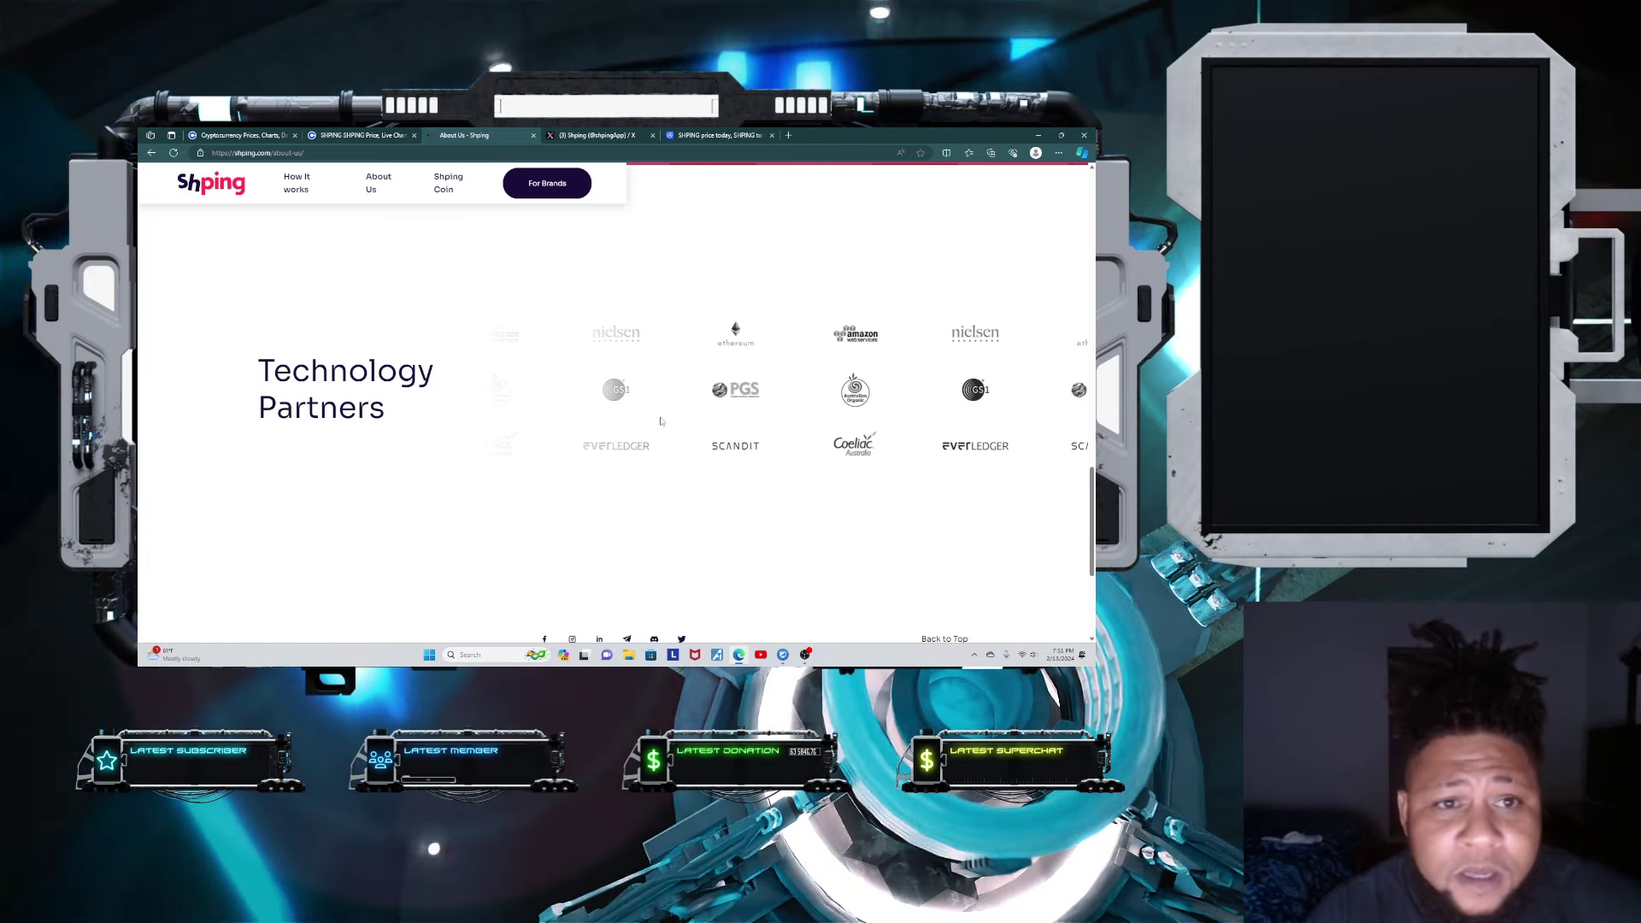
# Step: Check CoinMarketCap's SHPING markets table, then return to the $0.005083 price chart
pyautogui.click(712, 136)
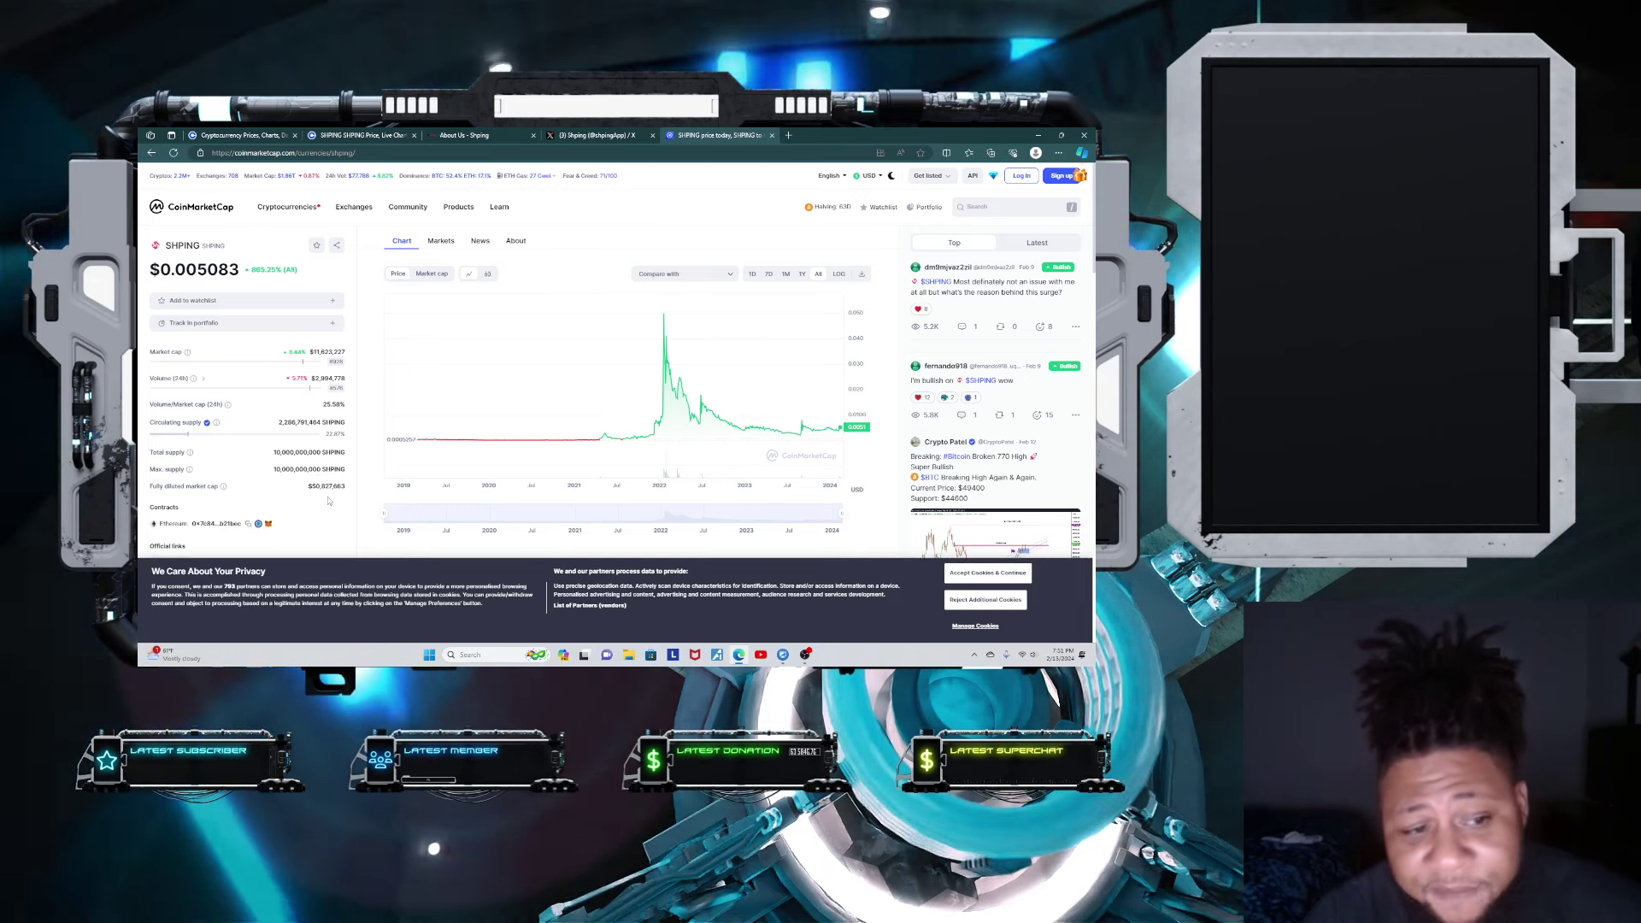
pyautogui.scroll(-3, 328, 502)
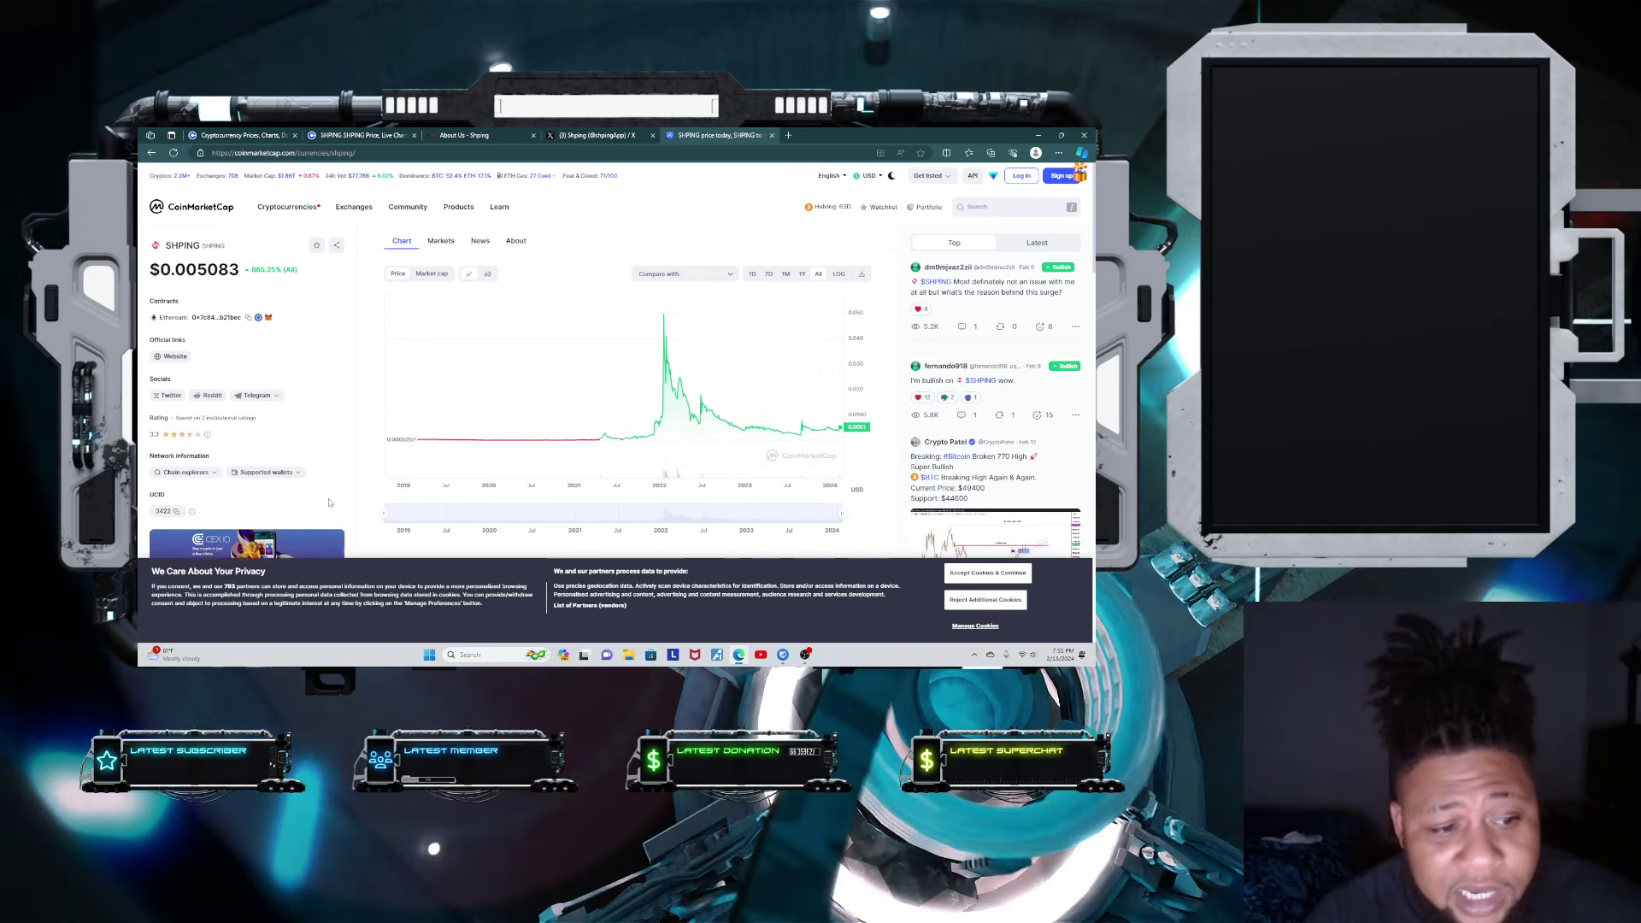
pyautogui.scroll(-2, 346, 510)
pyautogui.scroll(-2, 385, 506)
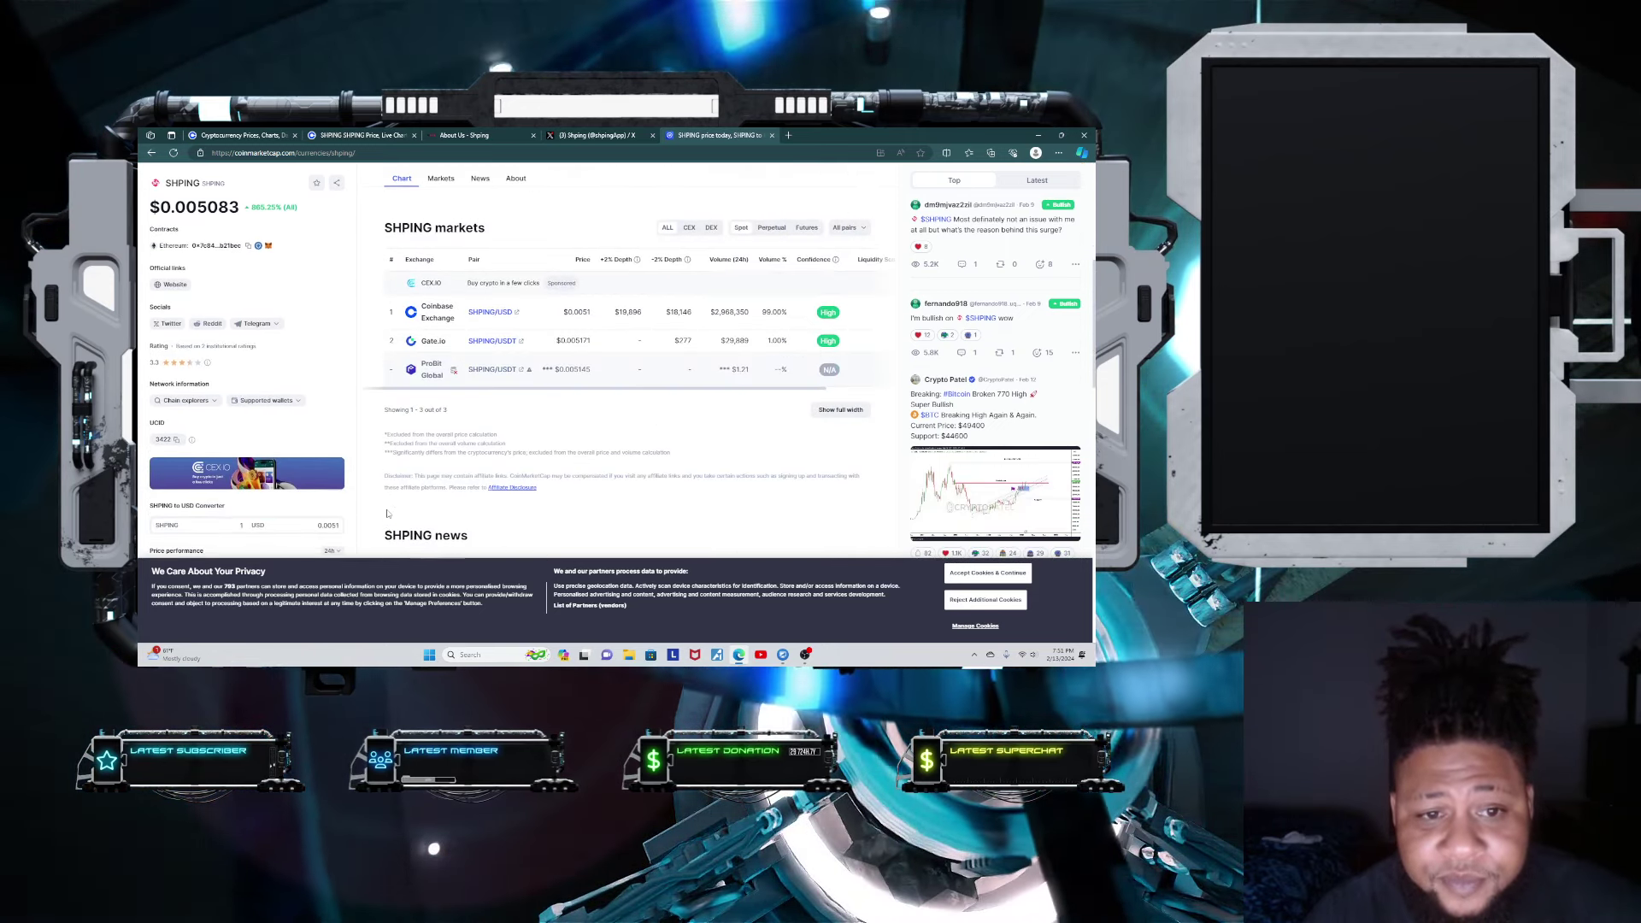
pyautogui.scroll(2, 406, 498)
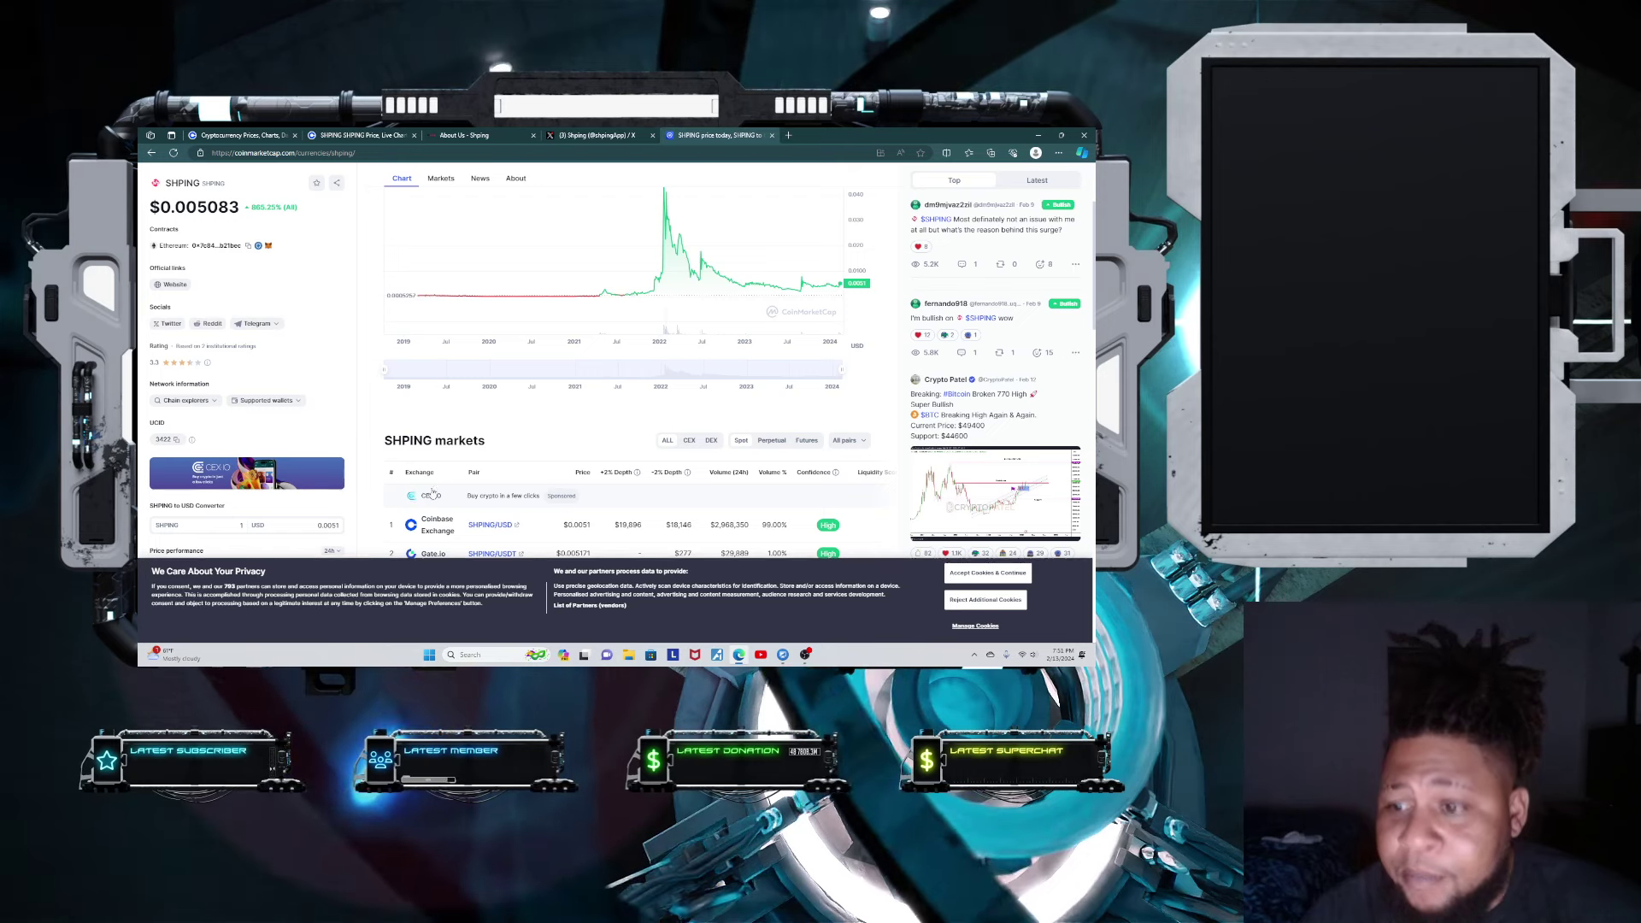
pyautogui.scroll(1, 432, 495)
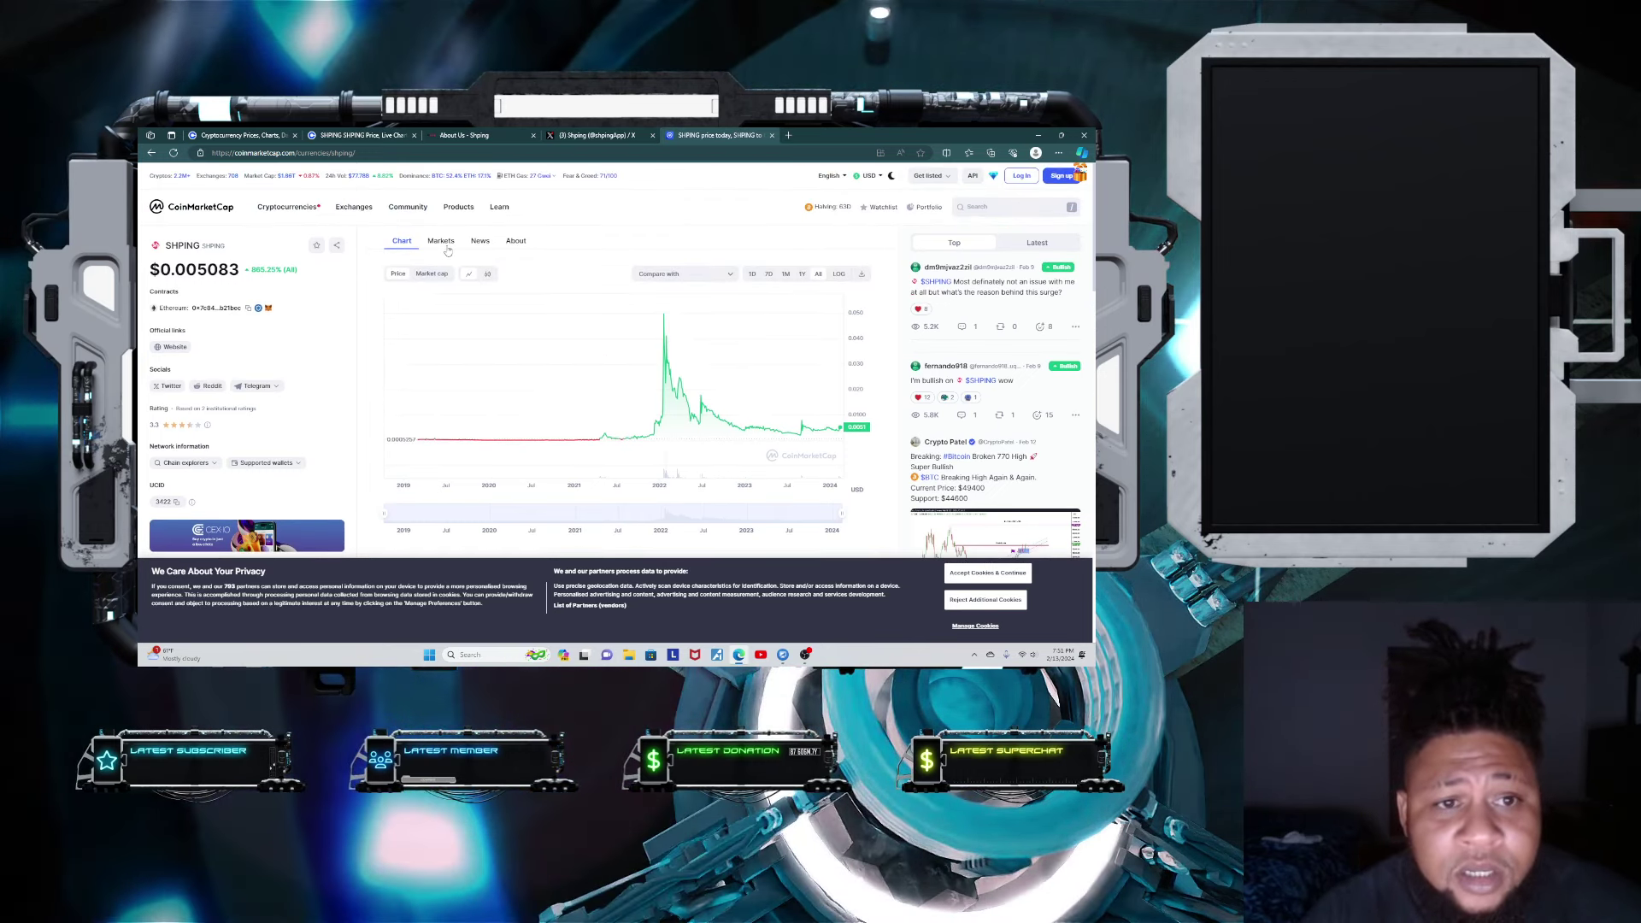
# Step: Browse Coinbase's SHPING news and stats, then return to the $0.0051 all-time chart
pyautogui.click(364, 135)
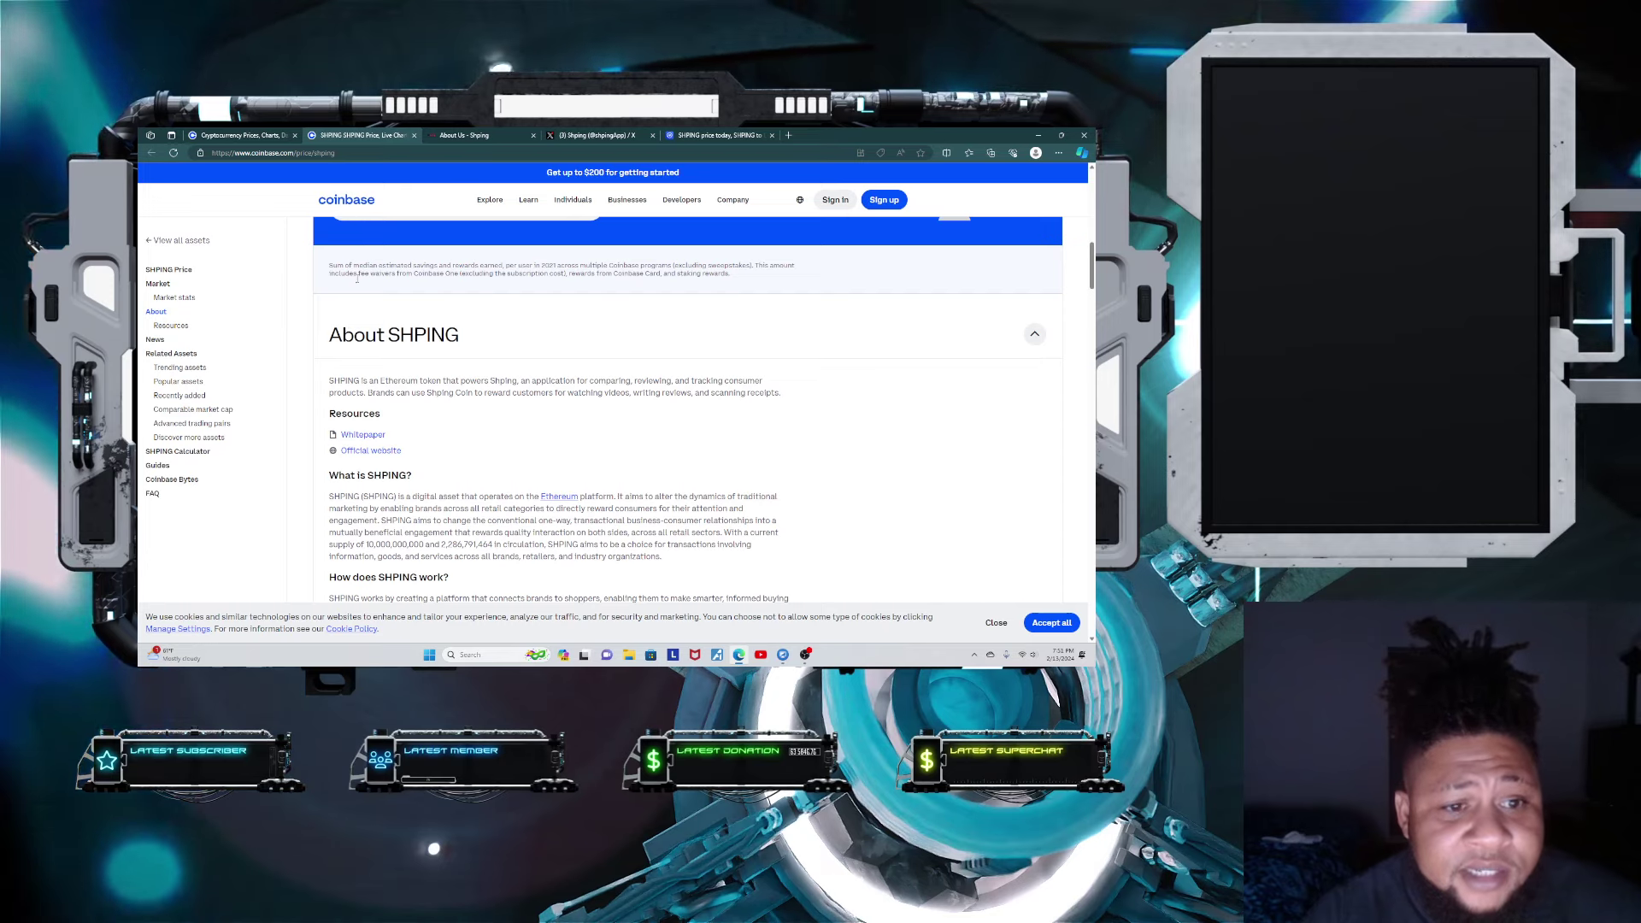
pyautogui.scroll(-3, 456, 488)
pyautogui.scroll(-2, 456, 488)
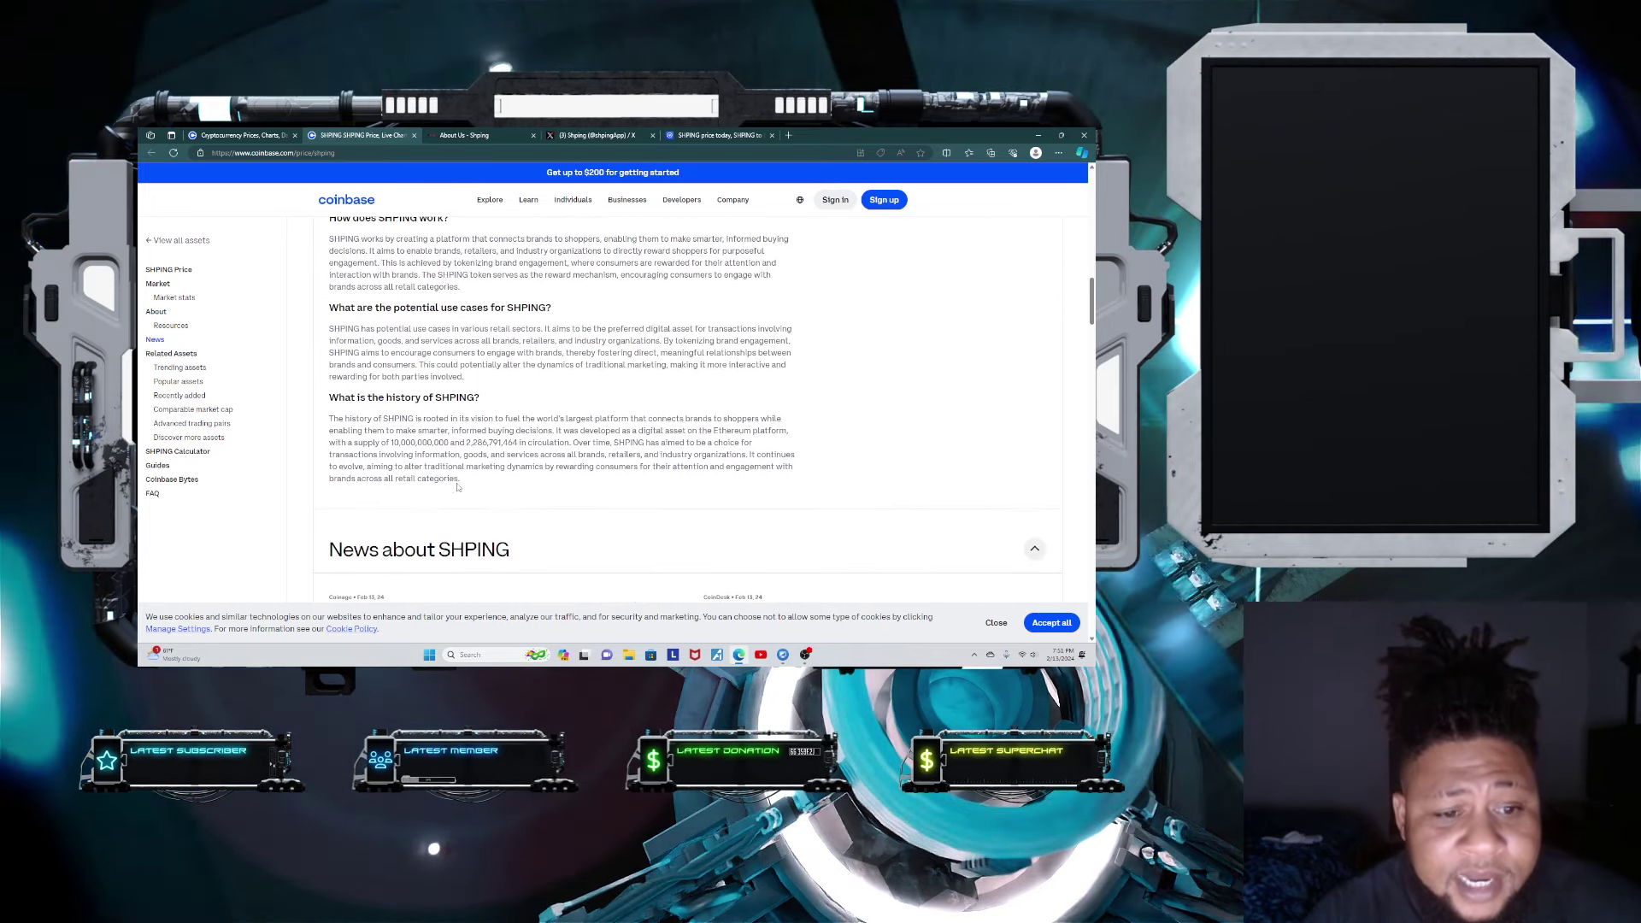
pyautogui.scroll(-2, 455, 475)
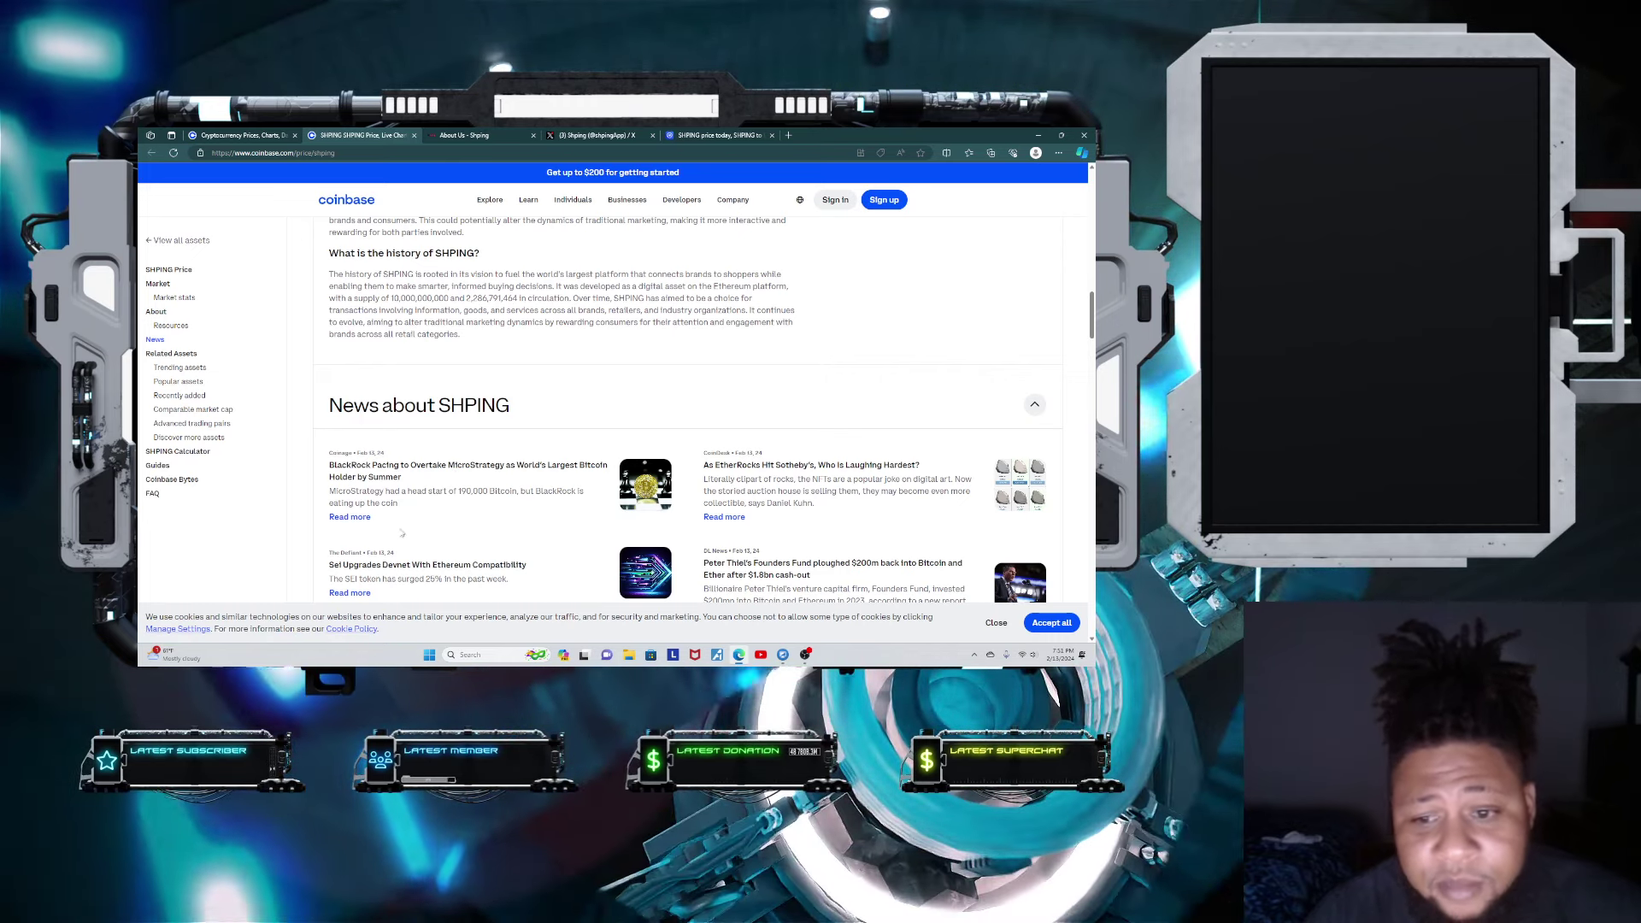
pyautogui.scroll(1, 402, 532)
pyautogui.scroll(1, 435, 524)
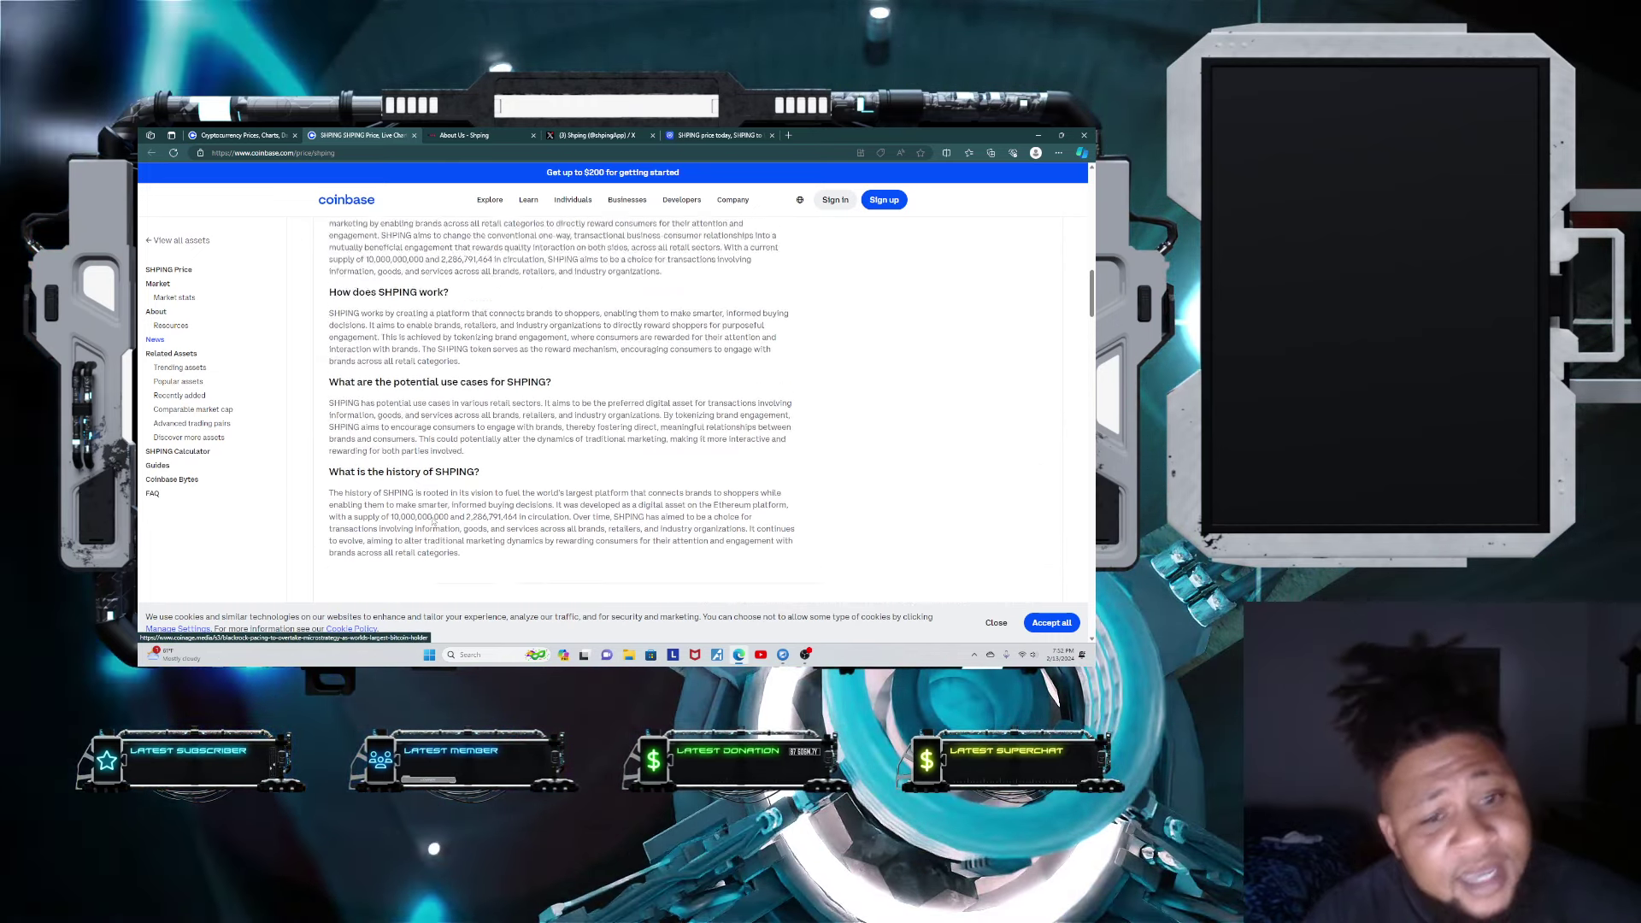
pyautogui.scroll(1, 434, 523)
pyautogui.scroll(5, 434, 524)
pyautogui.scroll(3, 436, 521)
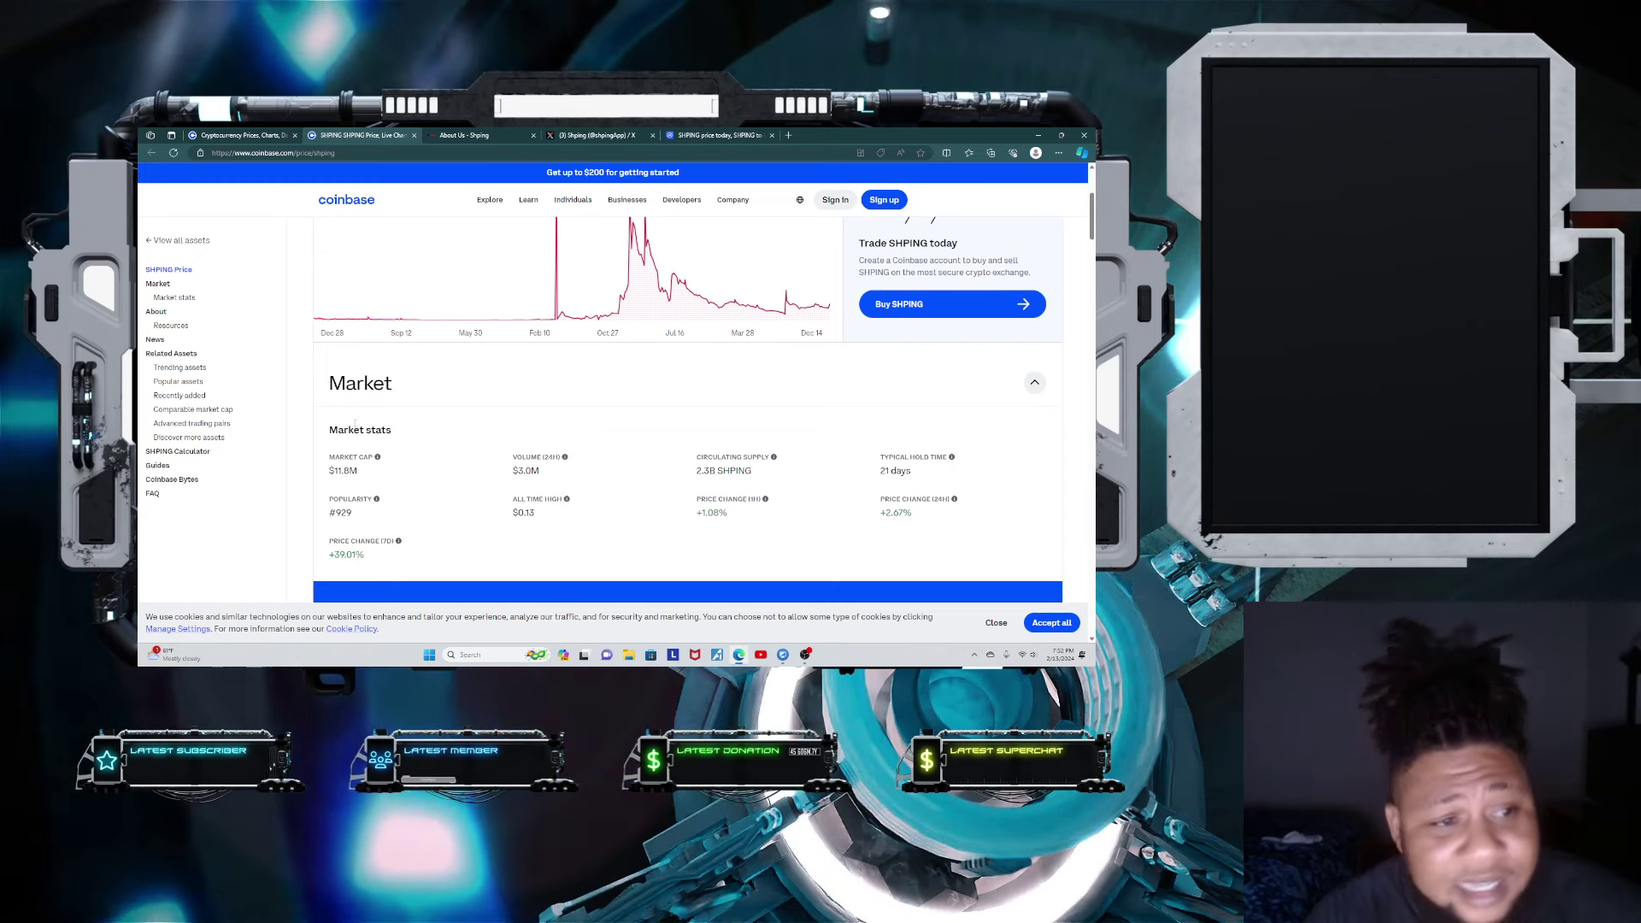
pyautogui.scroll(3, 478, 517)
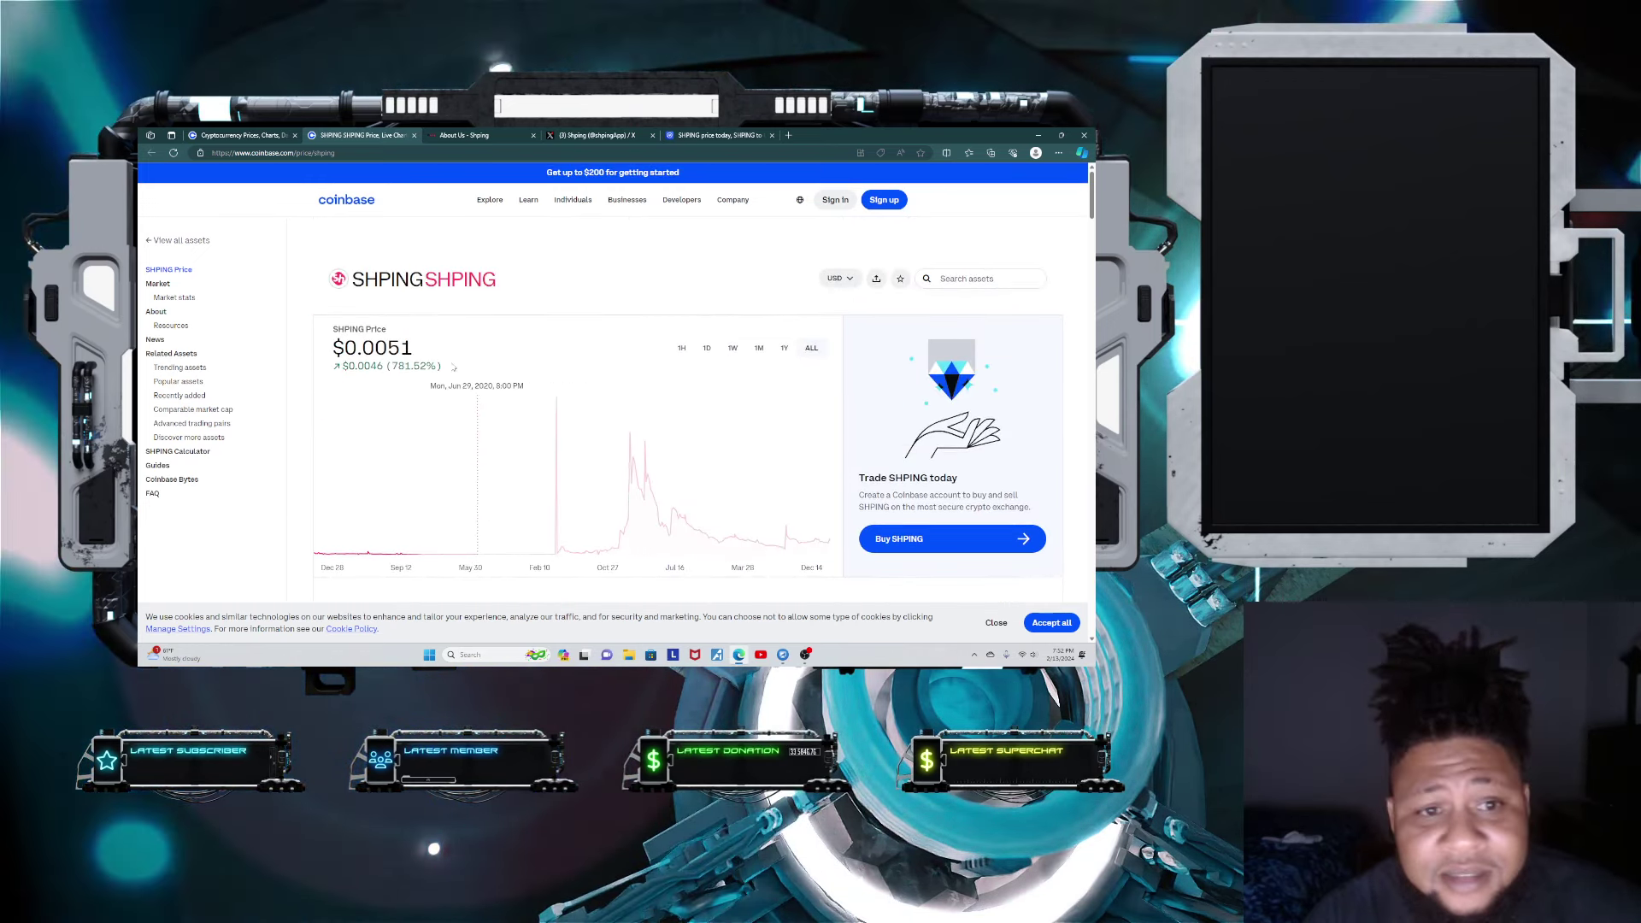